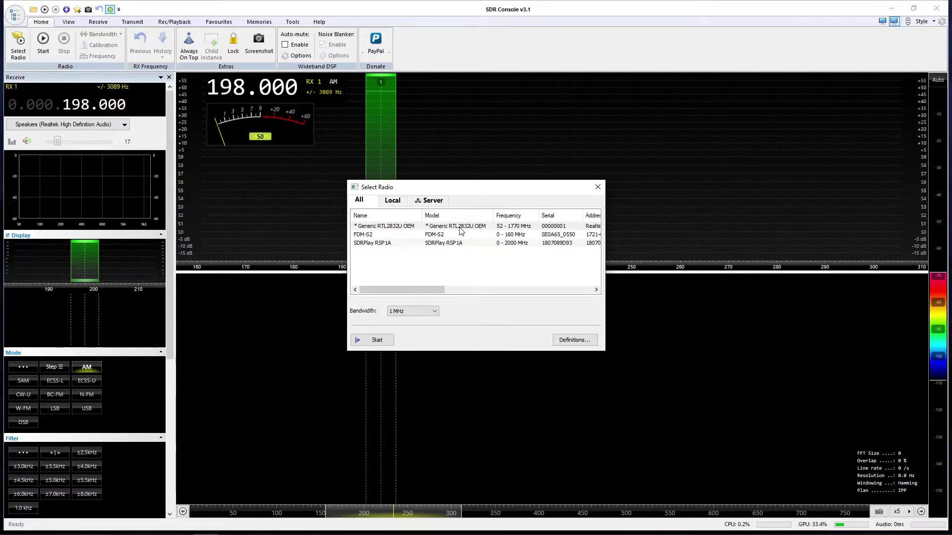
{"action": "left_click", "coordinate": [366, 236]}
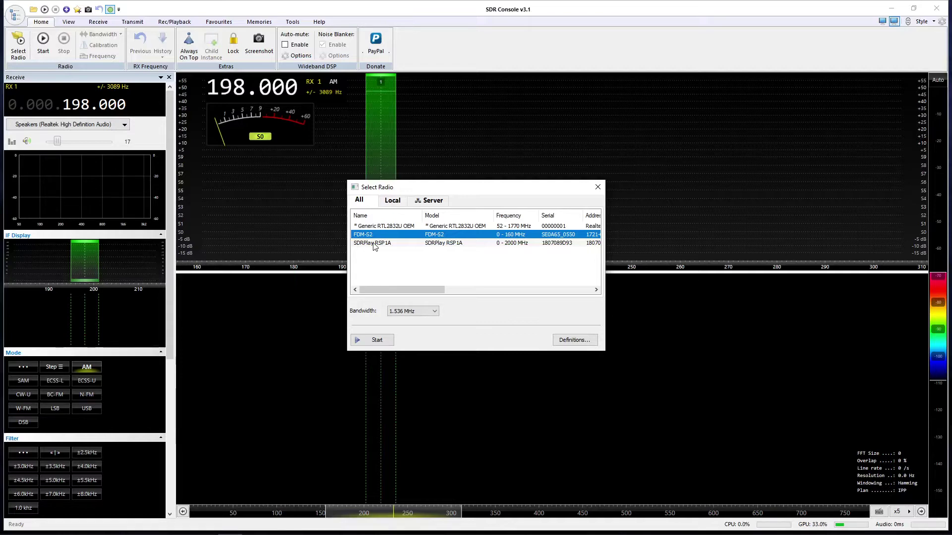
{"action": "left_click", "coordinate": [374, 243]}
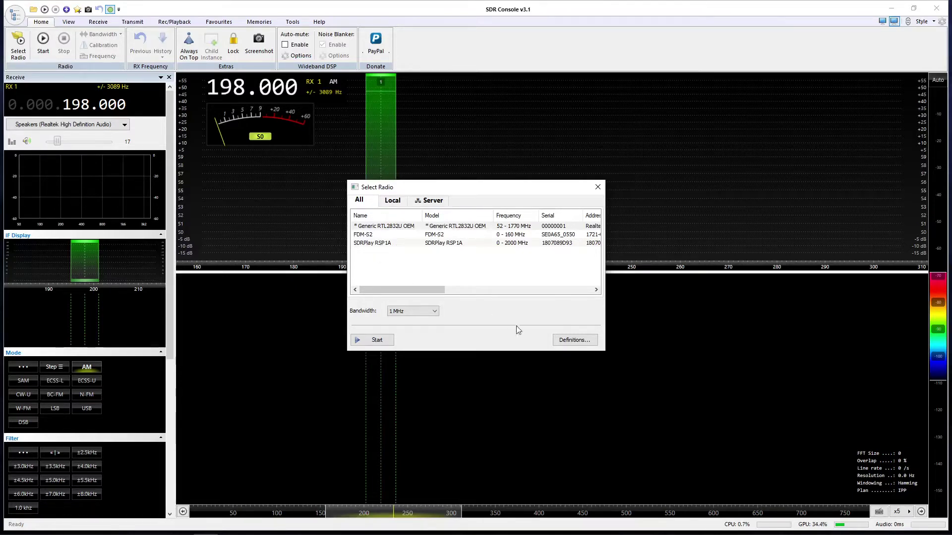
Search SDRplay V3 devices and add the detected RSP1 (0–2000 MHz) as a fourth radio definition
{"action": "left_click", "coordinate": [571, 342]}
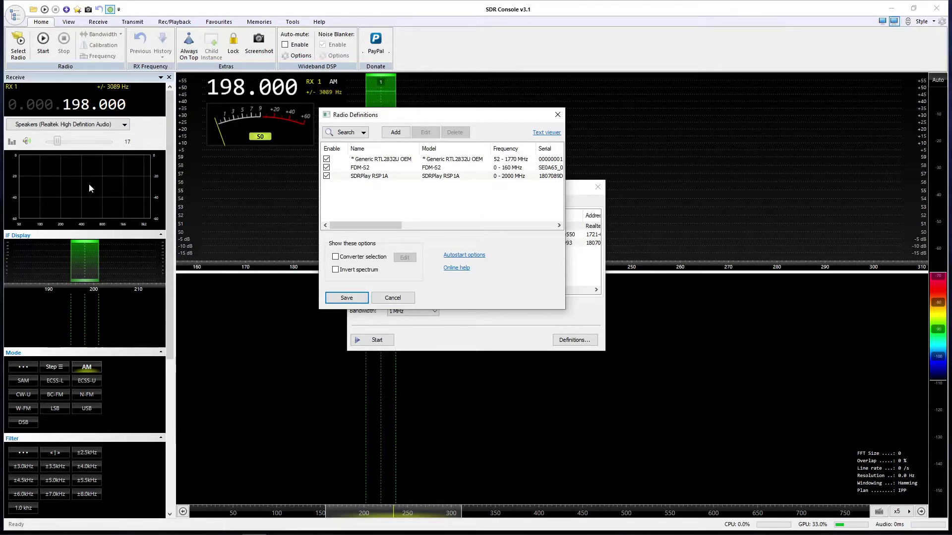
{"action": "left_click", "coordinate": [363, 133]}
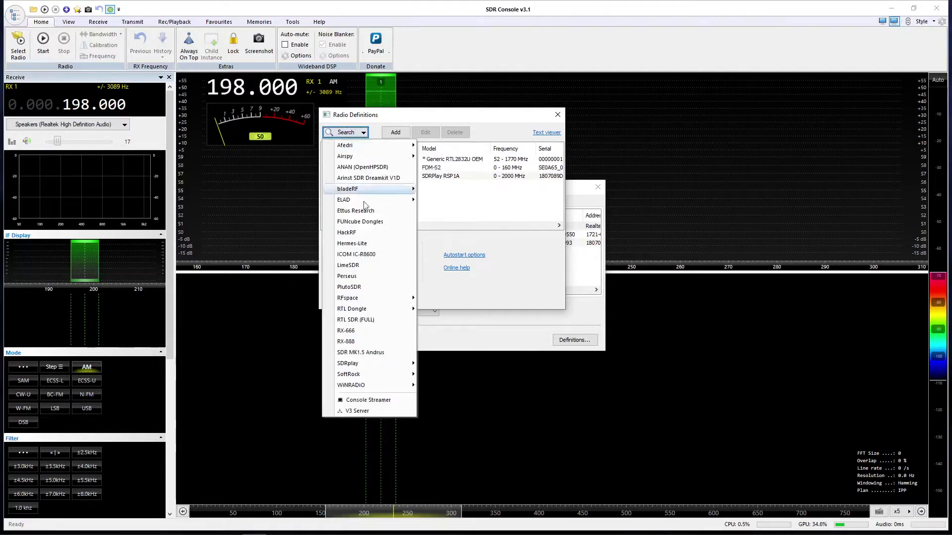
{"action": "mouse_move", "coordinate": [370, 369]}
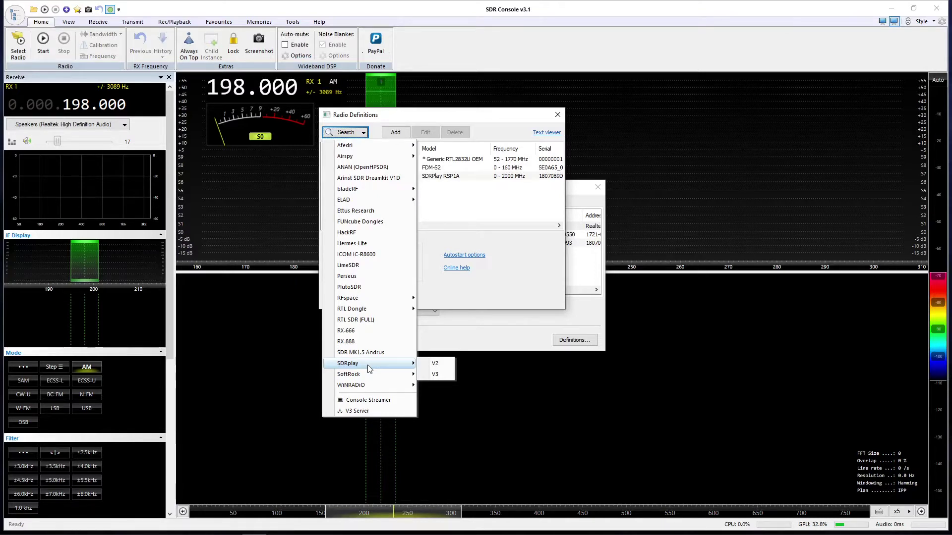
{"action": "left_click", "coordinate": [441, 365]}
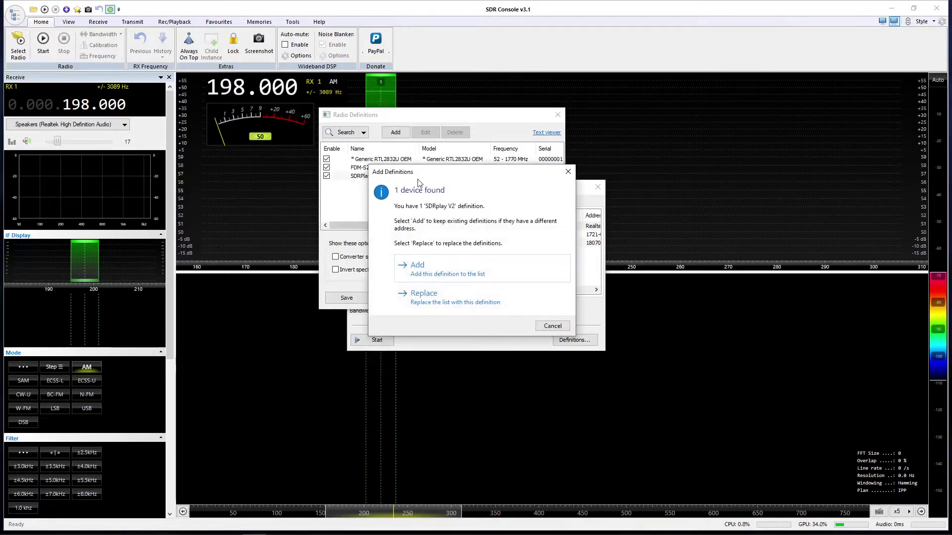
{"action": "left_click", "coordinate": [425, 271]}
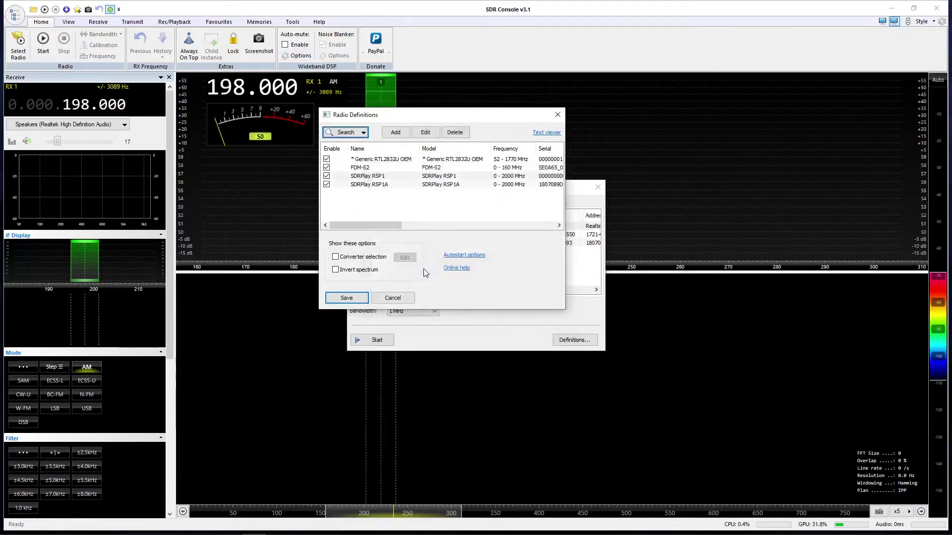
Save the definitions and start the SDRPlay RSP1 at 3 MHz bandwidth, receiving AM at 198 kHz
{"action": "left_click", "coordinate": [346, 299]}
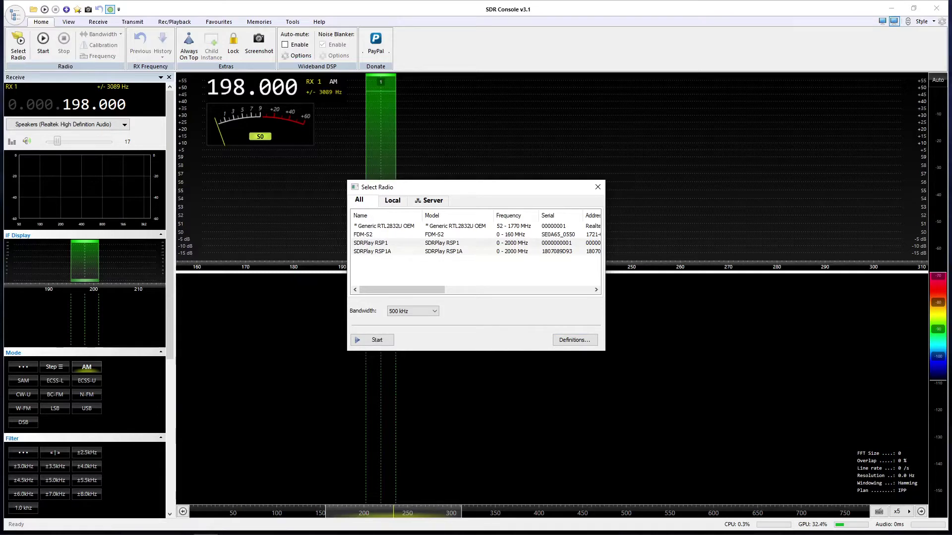
{"action": "left_click", "coordinate": [378, 245]}
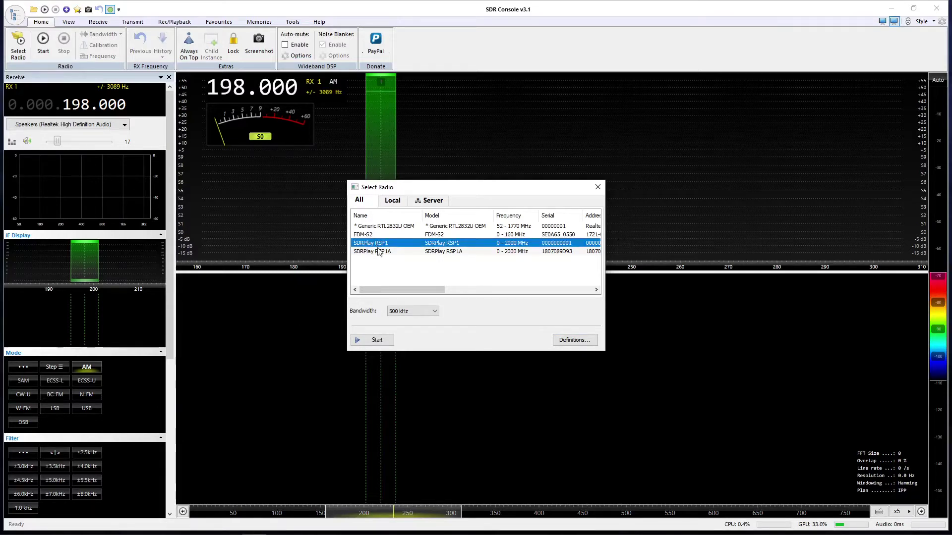
{"action": "left_click", "coordinate": [435, 312]}
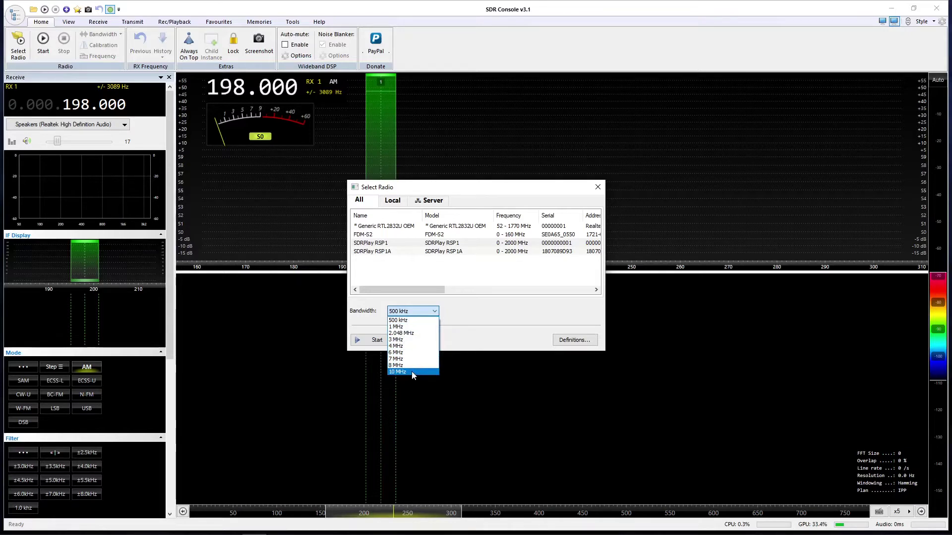
{"action": "left_click", "coordinate": [414, 340]}
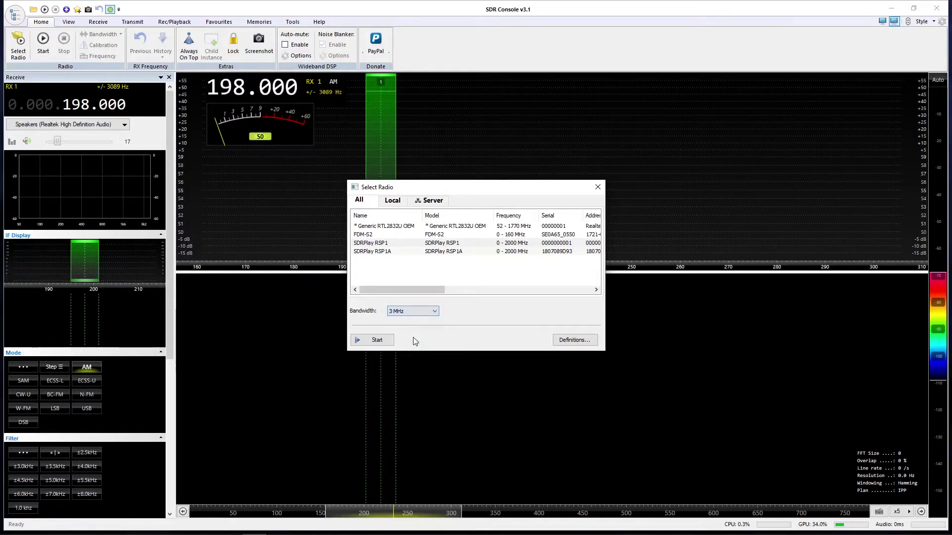
{"action": "left_click", "coordinate": [380, 247]}
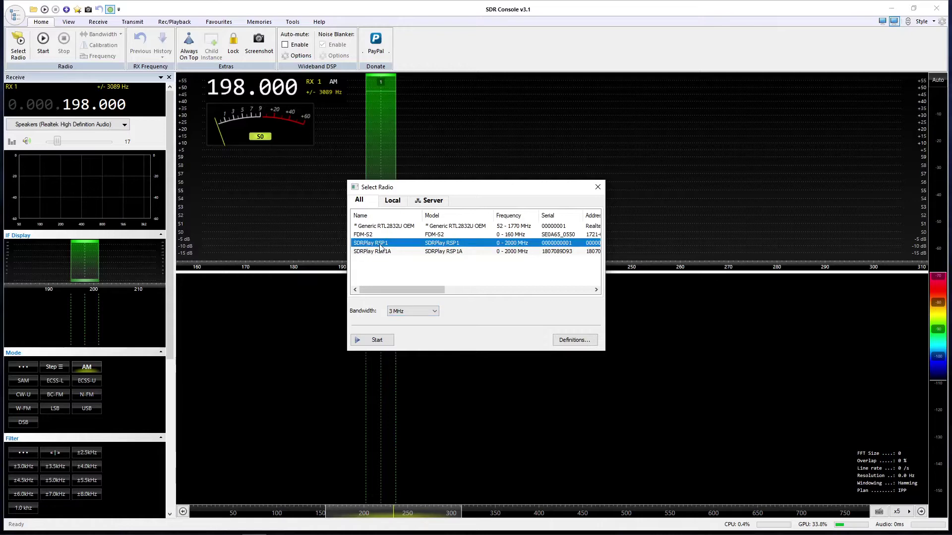
{"action": "left_click", "coordinate": [376, 344]}
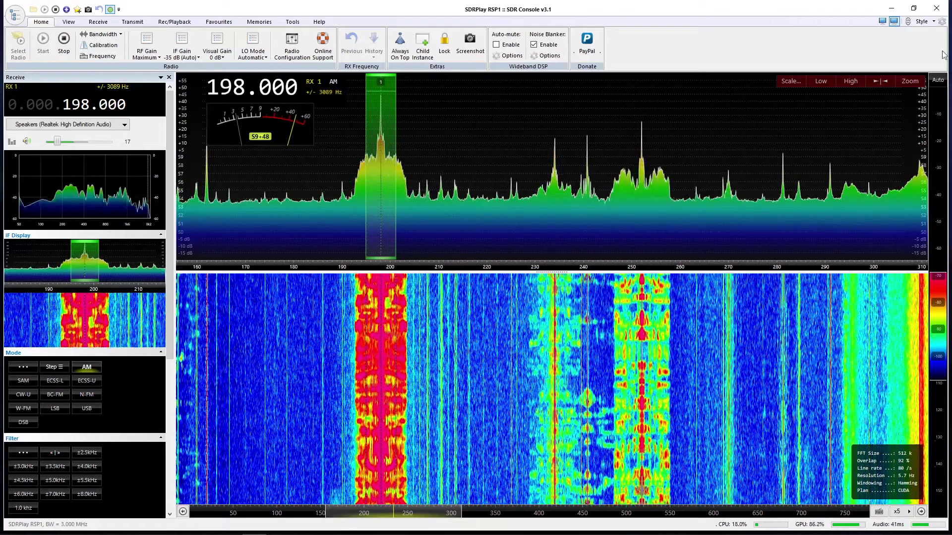
Auto-range the waterfall and tune up past 6.007 MHz to the strong station at 6.142 MHz
{"action": "left_click", "coordinate": [941, 81]}
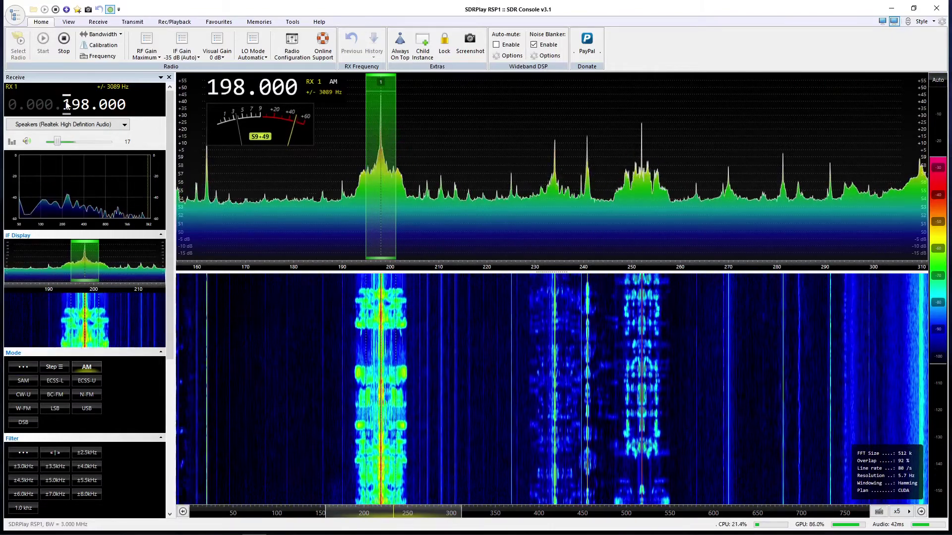
{"action": "scroll", "coordinate": [67, 106], "scroll_direction": "up", "scroll_amount": 2}
{"action": "scroll", "coordinate": [66, 105], "scroll_direction": "up", "scroll_amount": 5}
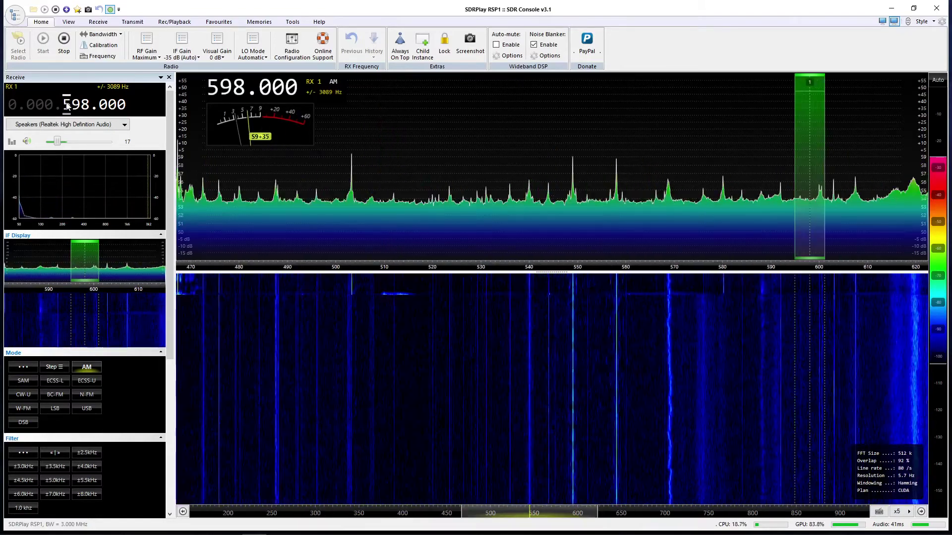
{"action": "scroll", "coordinate": [66, 105], "scroll_direction": "up", "scroll_amount": 2}
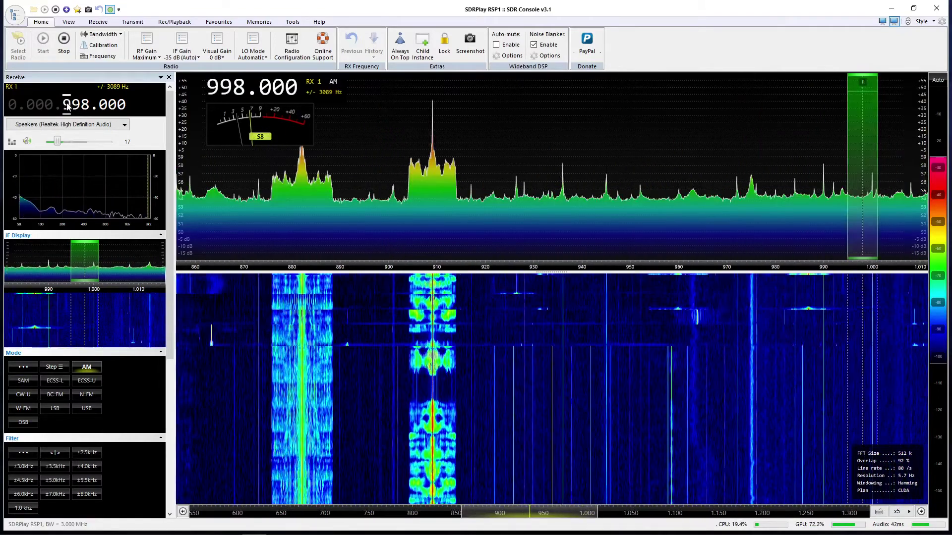
{"action": "scroll", "coordinate": [50, 110], "scroll_direction": "up", "scroll_amount": 5}
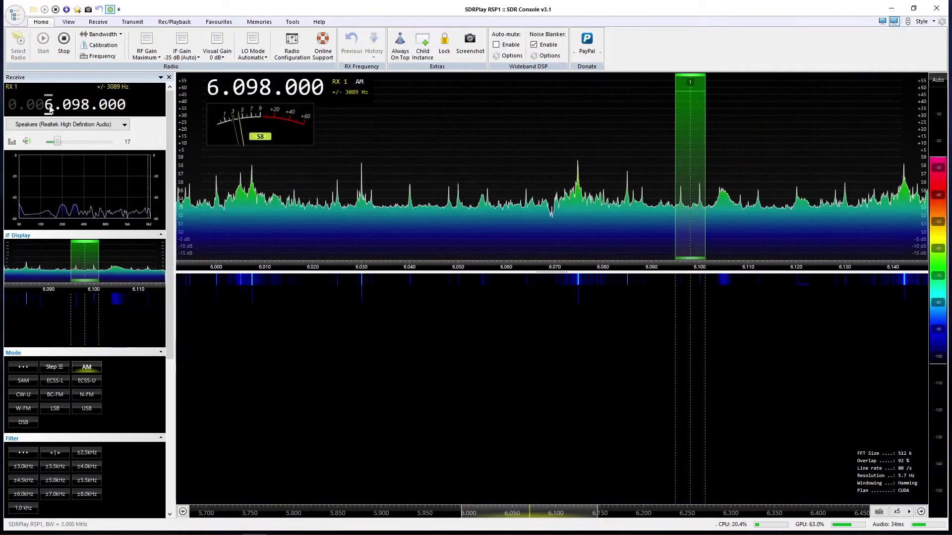
{"action": "scroll", "coordinate": [79, 109], "scroll_direction": "down", "scroll_amount": 1}
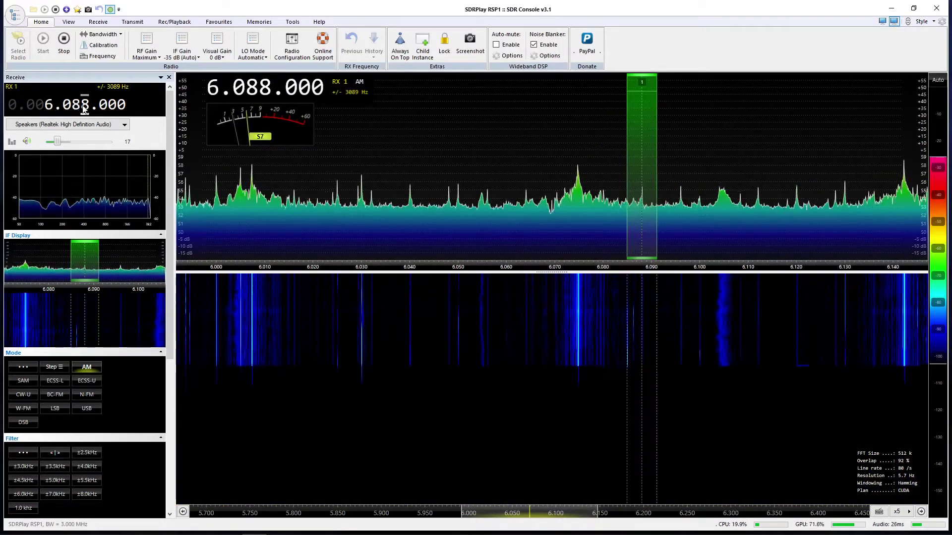
{"action": "scroll", "coordinate": [88, 110], "scroll_direction": "down", "scroll_amount": 3}
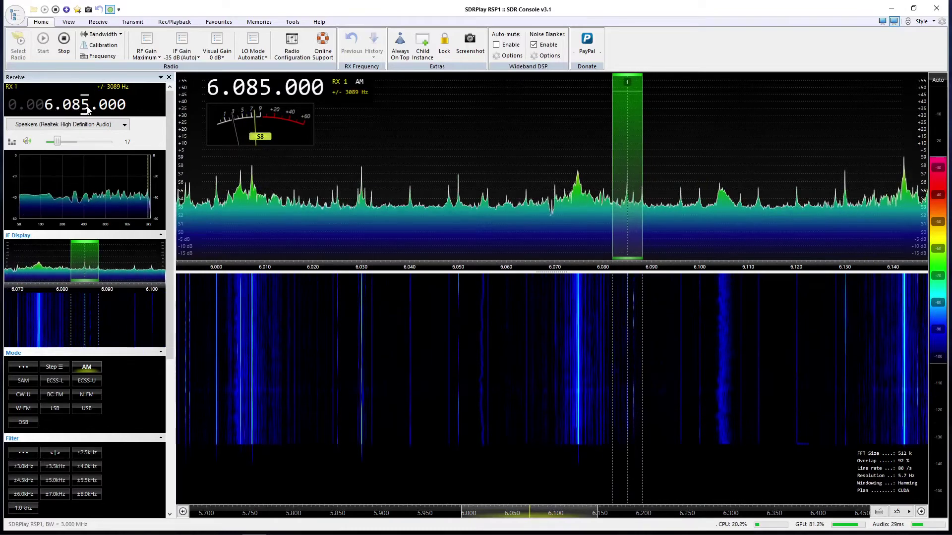
{"action": "left_click", "coordinate": [251, 165]}
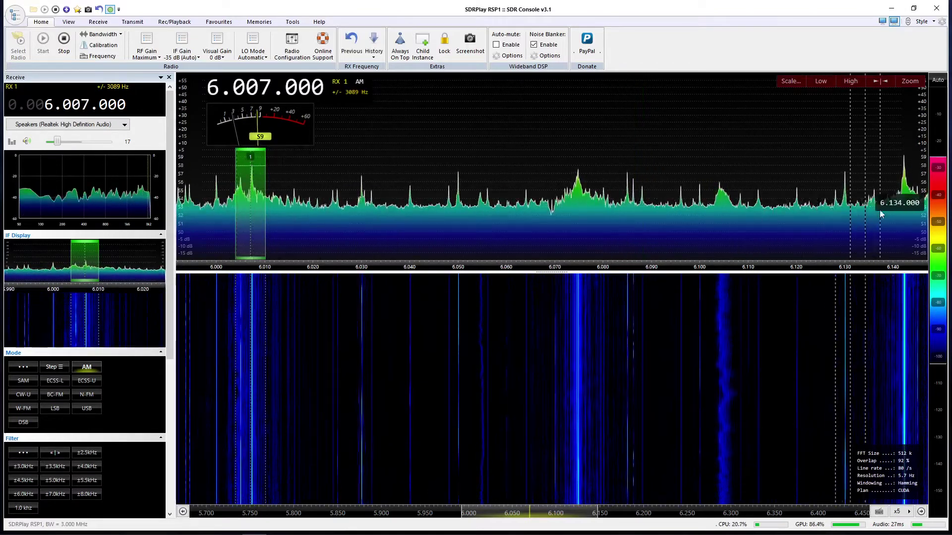
{"action": "left_click", "coordinate": [903, 198]}
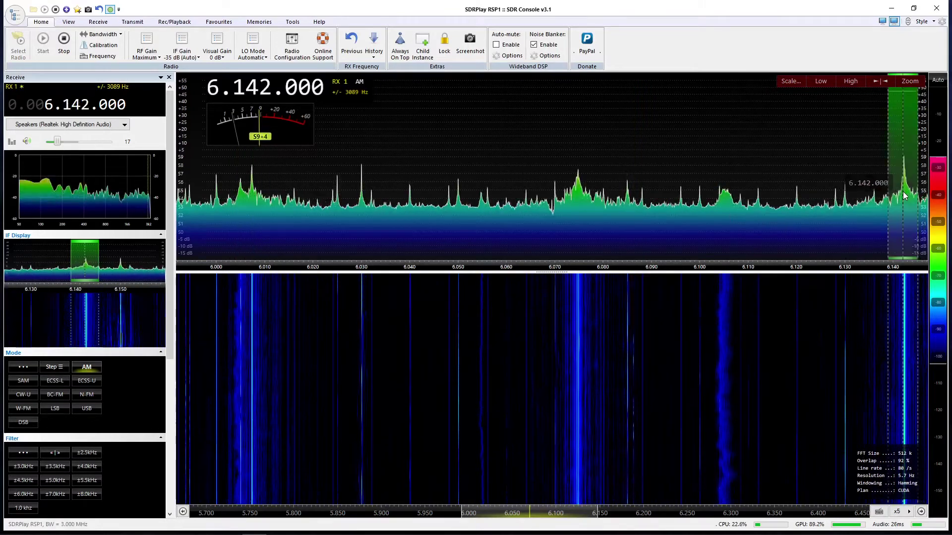
Zoom the spectrum out to a span of several MHz around 6.142 MHz
{"action": "left_click_drag", "start_coordinate": [907, 144], "coordinate": [908, 194]}
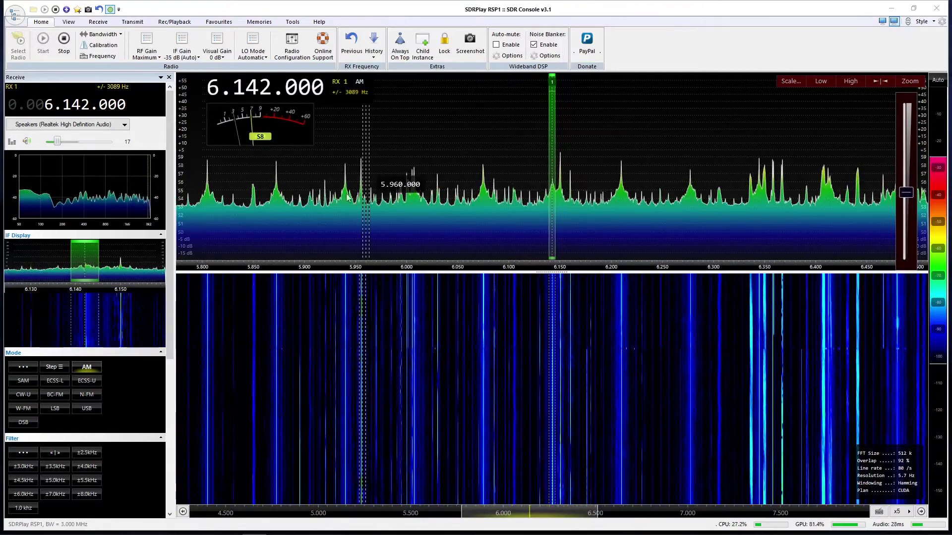
{"action": "mouse_move", "coordinate": [906, 186]}
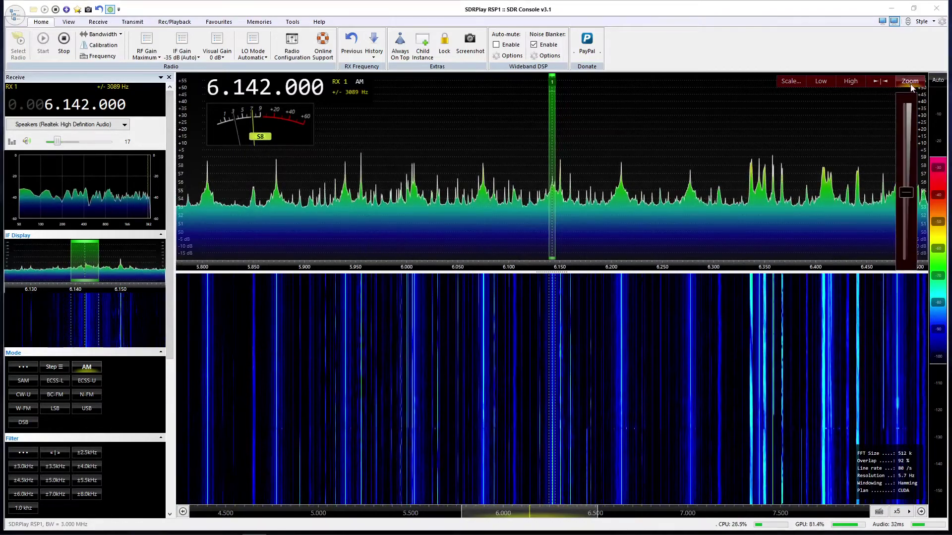
{"action": "left_click_drag", "start_coordinate": [905, 196], "coordinate": [905, 268]}
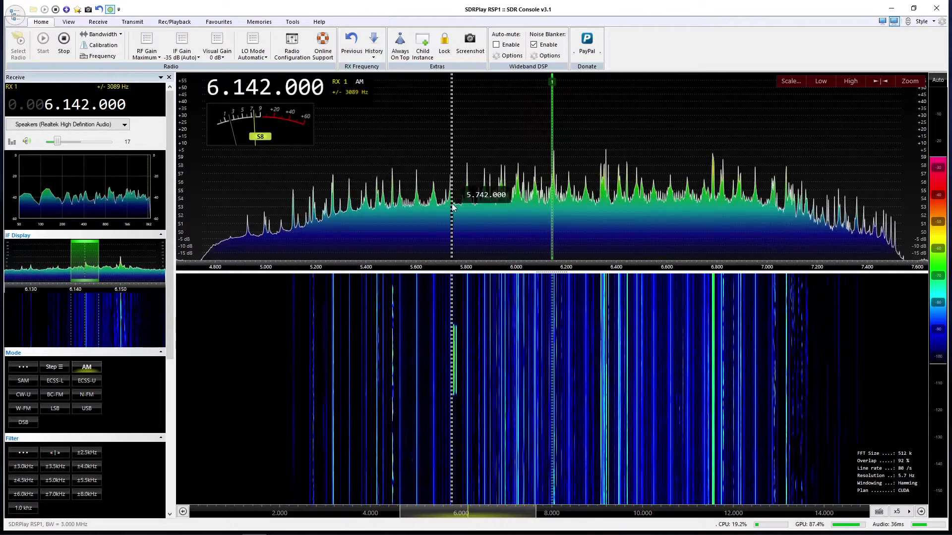
Zoom the spectrum to about 15.2–16.2 MHz and tune to the station near 15.822 MHz
{"action": "scroll", "coordinate": [42, 109], "scroll_direction": "up", "scroll_amount": 1}
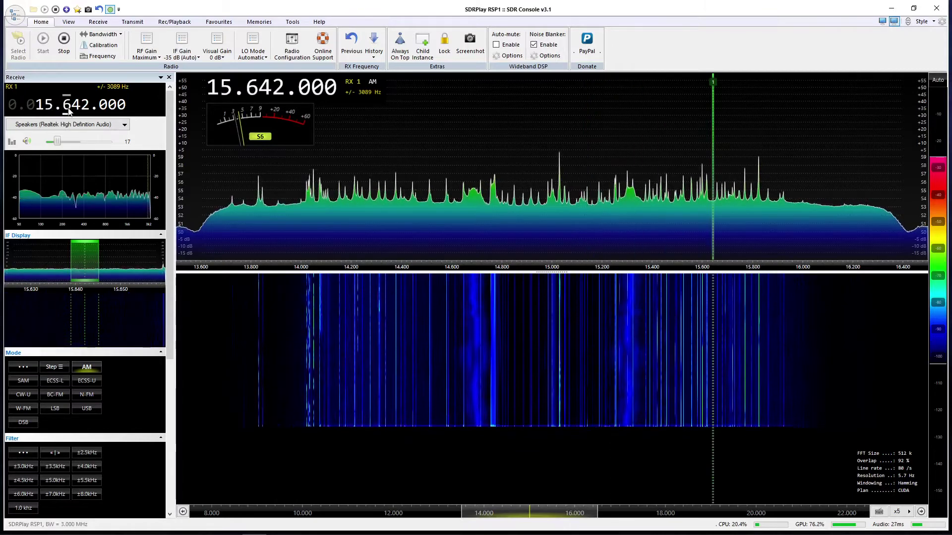
{"action": "scroll", "coordinate": [69, 111], "scroll_direction": "up", "scroll_amount": 1}
{"action": "left_click", "coordinate": [919, 85]}
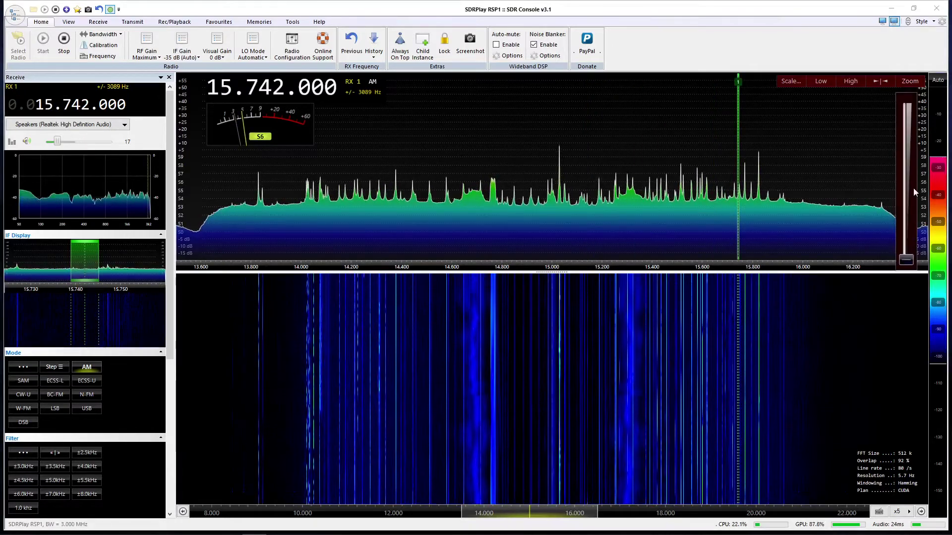
{"action": "left_click_drag", "start_coordinate": [909, 257], "coordinate": [915, 210]}
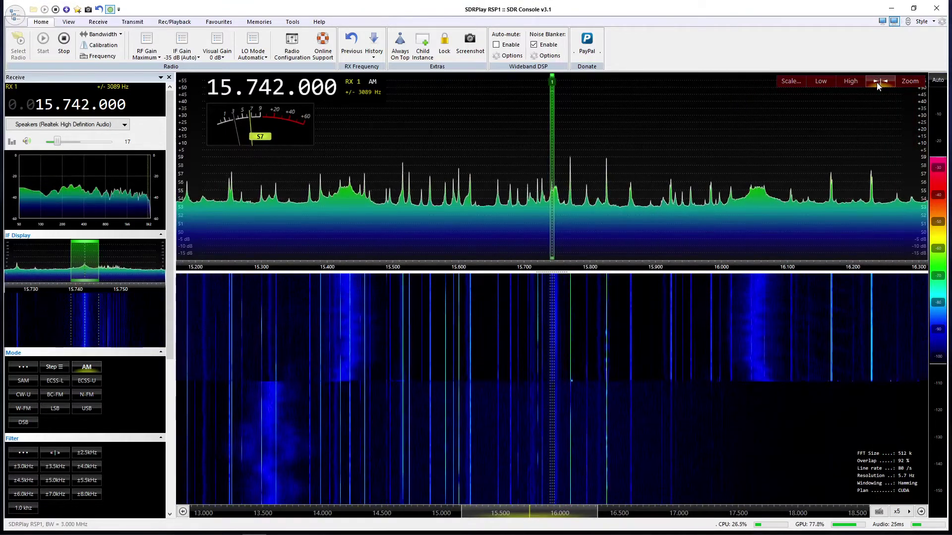
{"action": "left_click", "coordinate": [605, 190]}
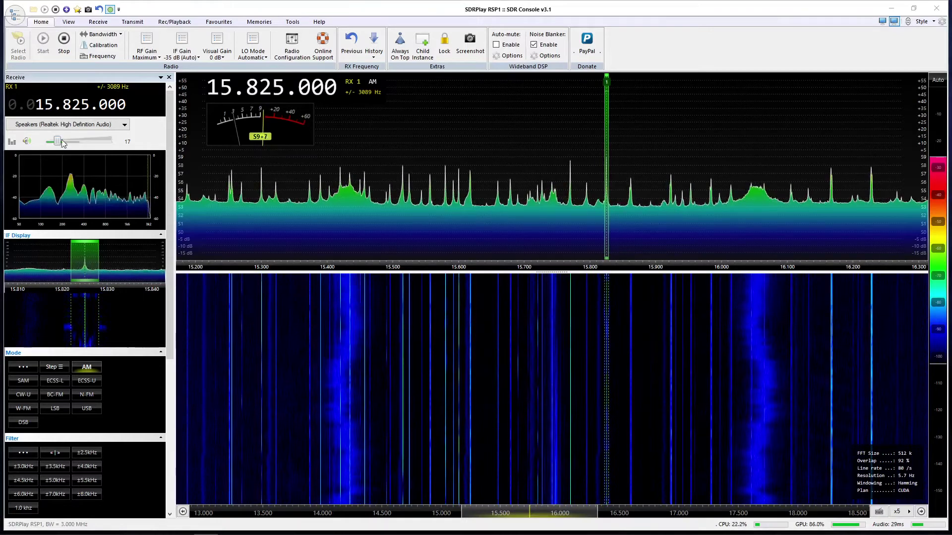
Lower the volume to 10 and settle the AM filter at ±5 kHz after trying ±8 kHz
{"action": "left_click_drag", "start_coordinate": [63, 144], "coordinate": [55, 143]}
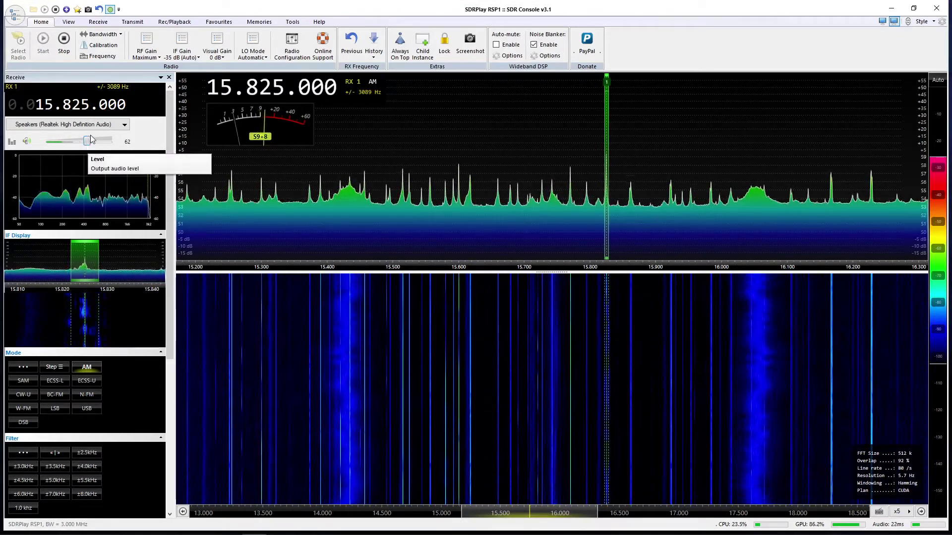
{"action": "left_click", "coordinate": [51, 481]}
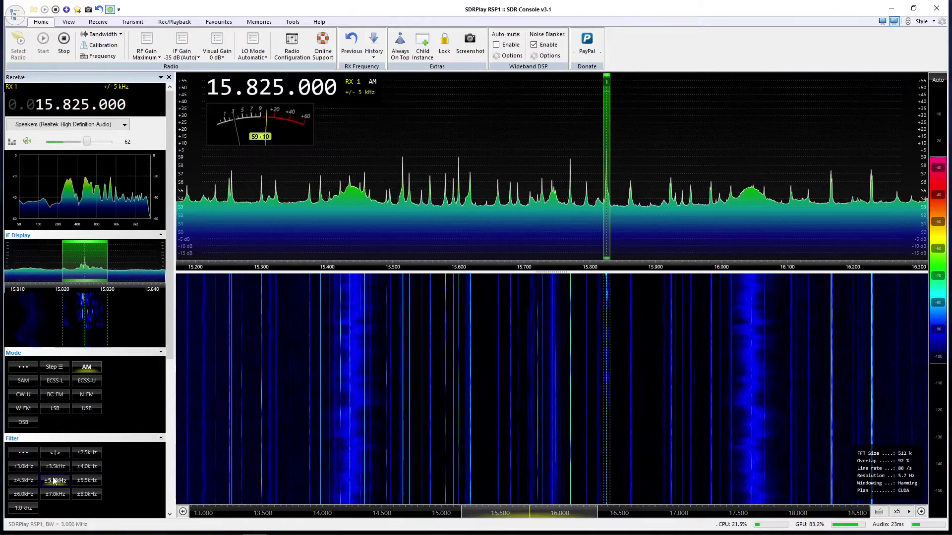
{"action": "left_click", "coordinate": [87, 480]}
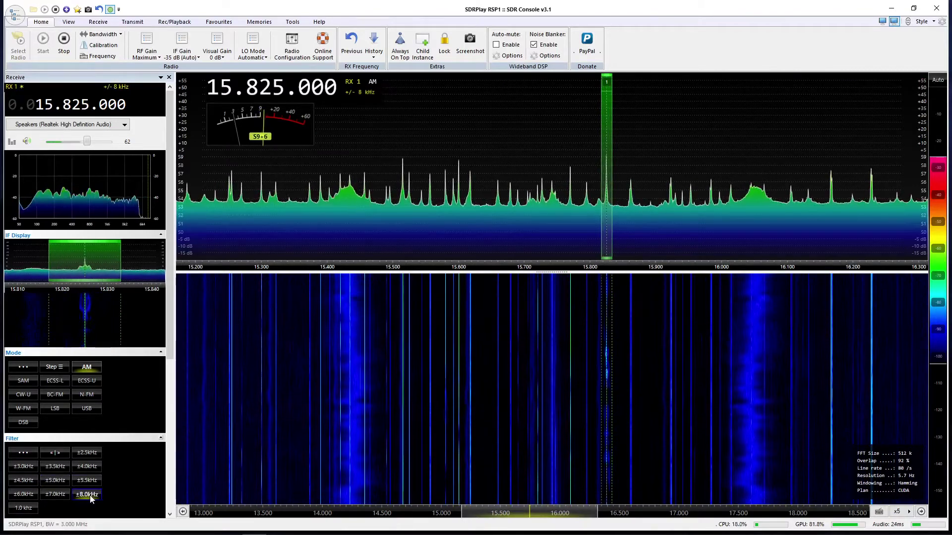
{"action": "left_click", "coordinate": [56, 481]}
{"action": "mouse_move", "coordinate": [908, 86]}
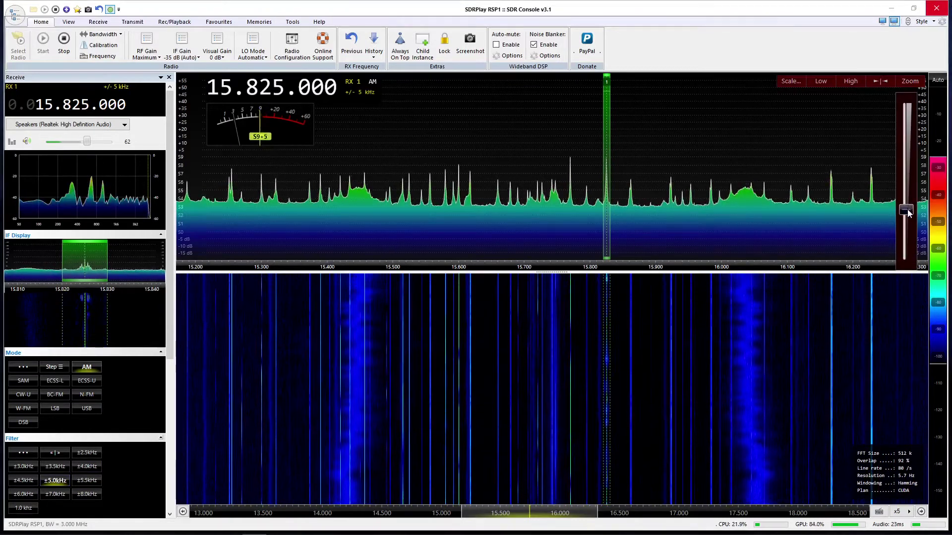
{"action": "left_click_drag", "start_coordinate": [907, 209], "coordinate": [905, 136]}
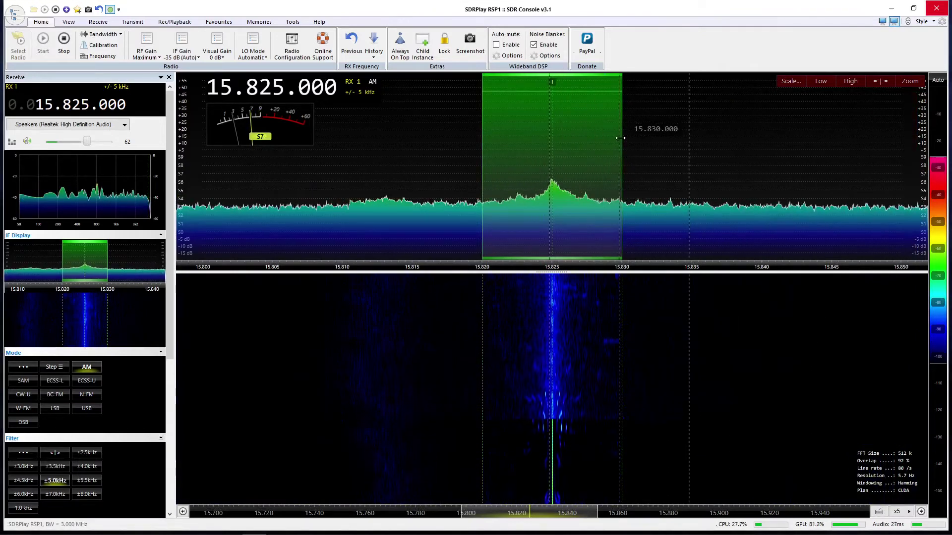
Narrow the passband to about ±3.3 kHz and retune to the station at 17.720 MHz
{"action": "left_click_drag", "start_coordinate": [624, 141], "coordinate": [598, 144]}
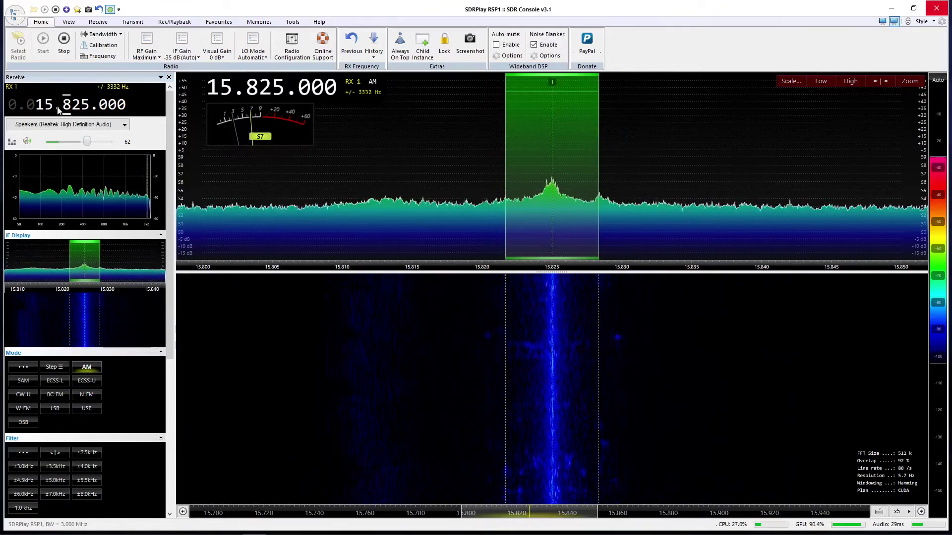
{"action": "scroll", "coordinate": [51, 108], "scroll_direction": "up", "scroll_amount": 1}
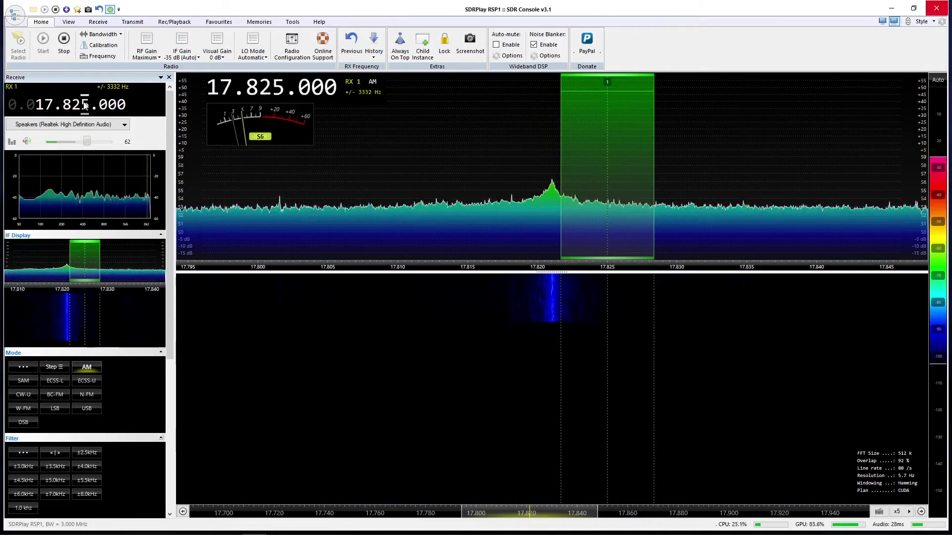
{"action": "scroll", "coordinate": [71, 108], "scroll_direction": "down", "scroll_amount": 1}
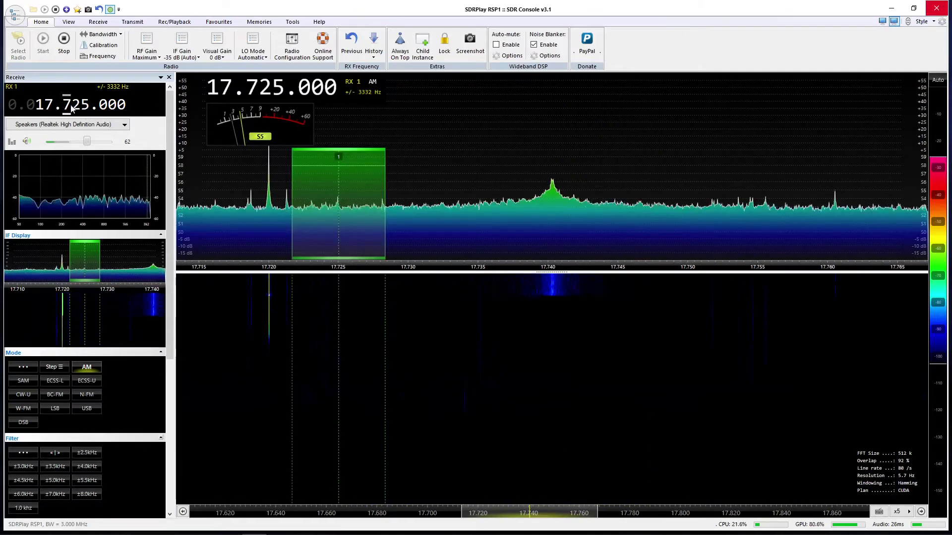
{"action": "left_click", "coordinate": [270, 185]}
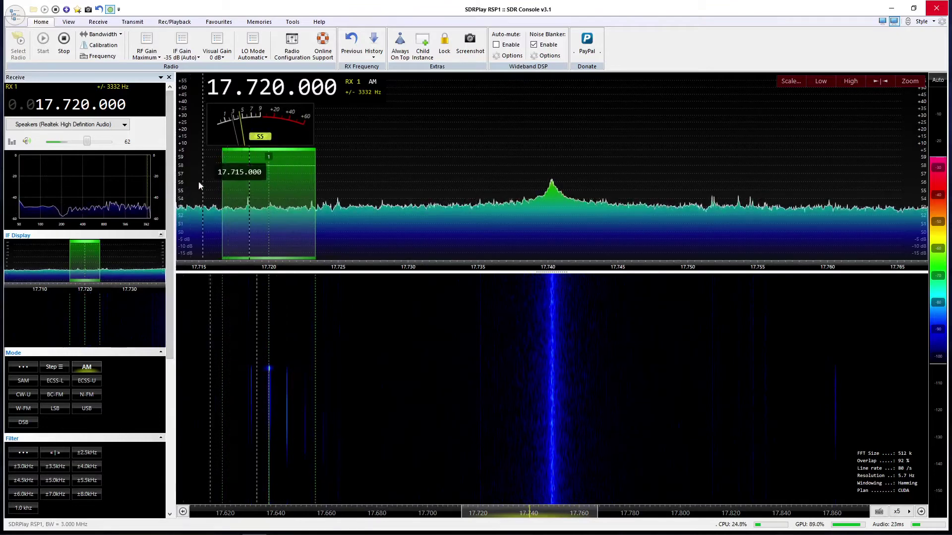
Tune down to around 13.7 MHz, widen the spectrum, and try the signals at 13.726 and 13.770 MHz
{"action": "scroll", "coordinate": [52, 105], "scroll_direction": "down", "scroll_amount": 2}
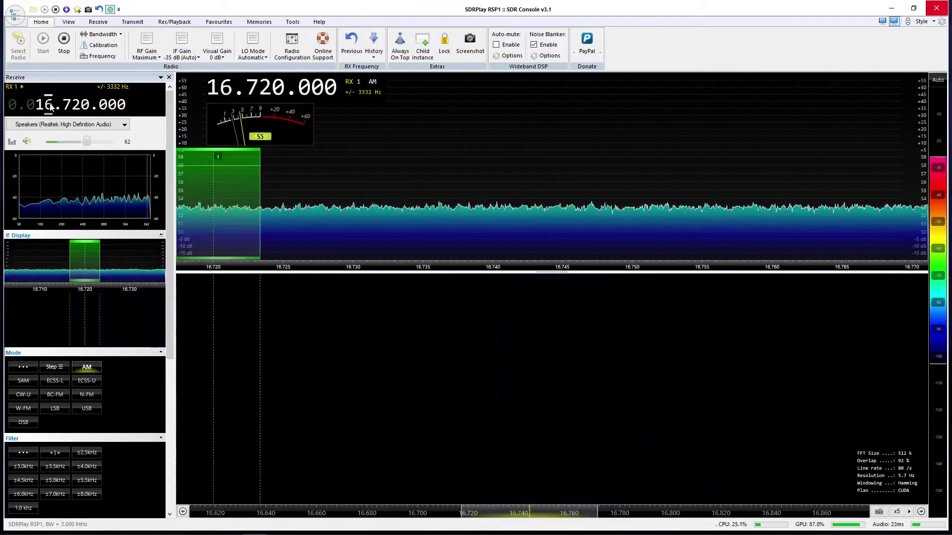
{"action": "scroll", "coordinate": [51, 107], "scroll_direction": "down", "scroll_amount": 1}
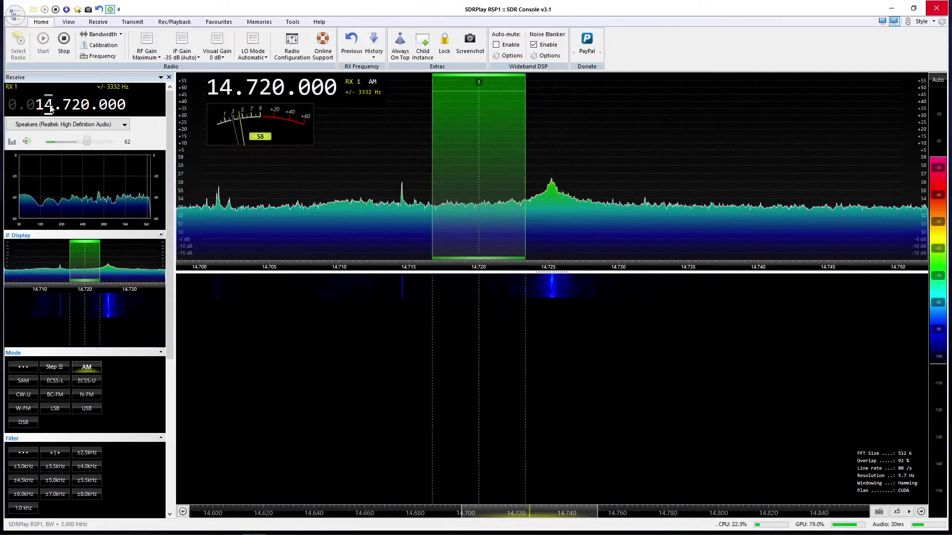
{"action": "scroll", "coordinate": [53, 108], "scroll_direction": "down", "scroll_amount": 1}
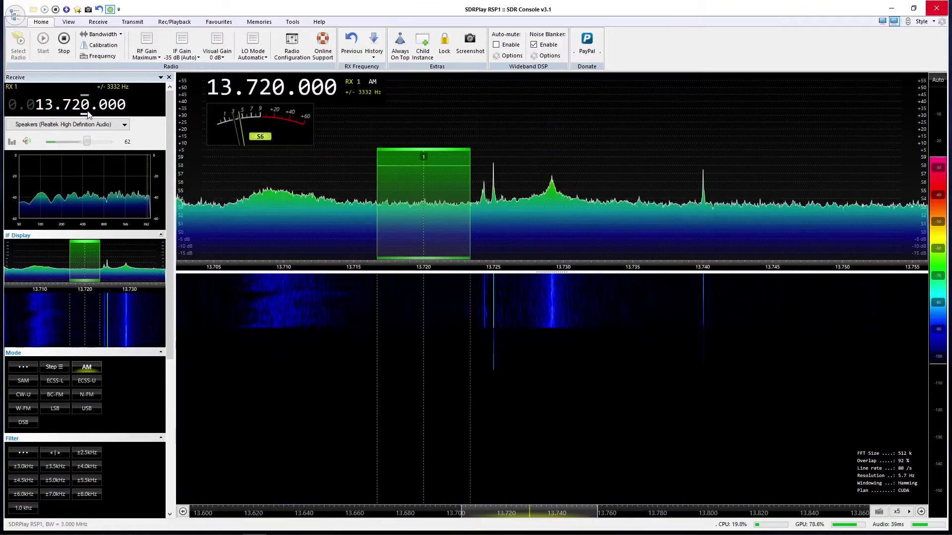
{"action": "scroll", "coordinate": [67, 109], "scroll_direction": "down", "scroll_amount": 1}
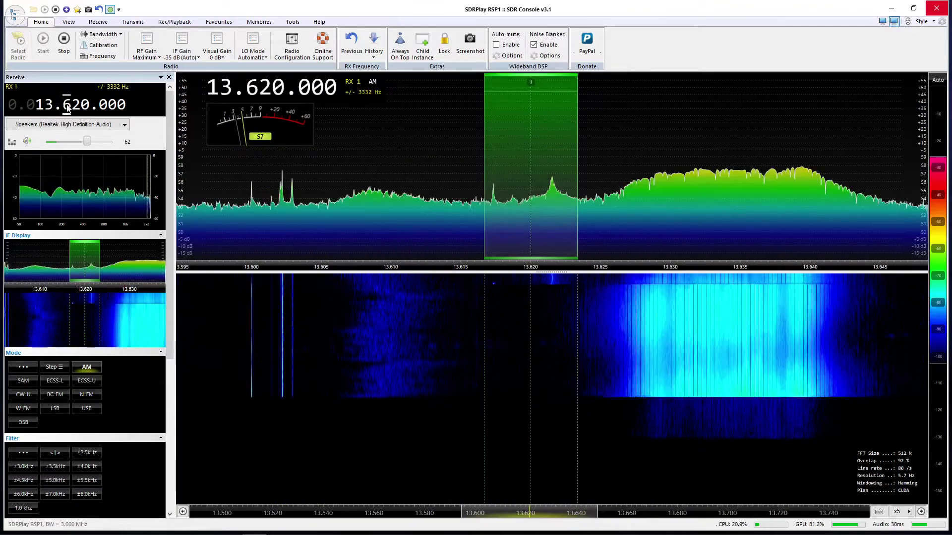
{"action": "left_click", "coordinate": [910, 81]}
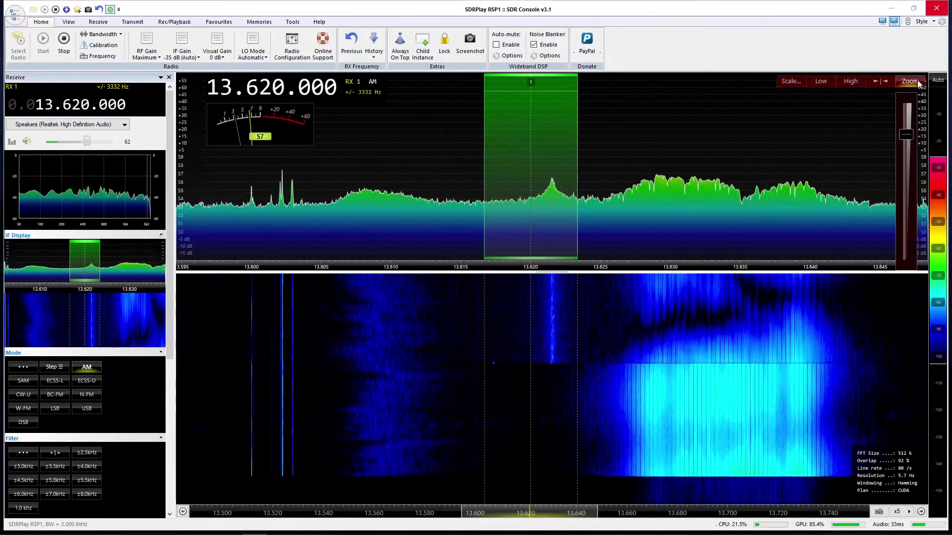
{"action": "left_click_drag", "start_coordinate": [907, 116], "coordinate": [906, 189]}
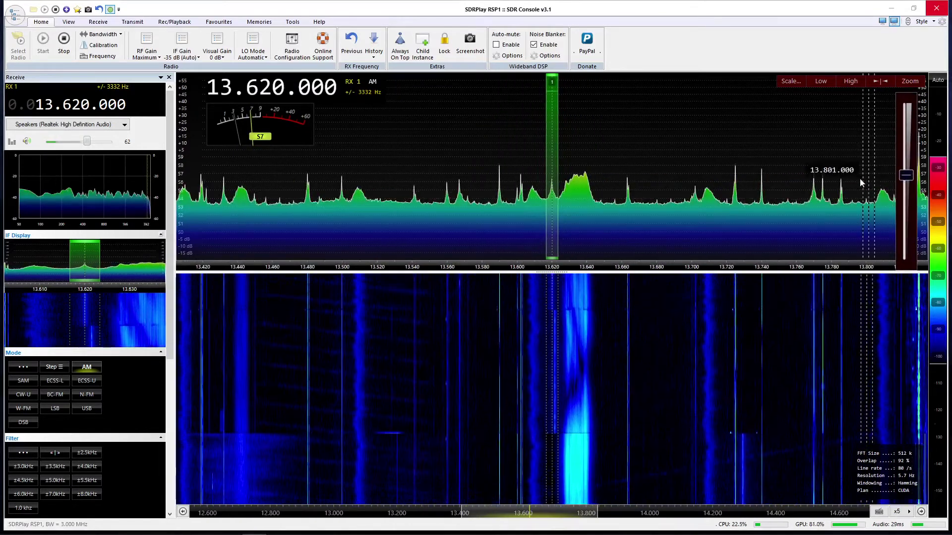
{"action": "left_click", "coordinate": [737, 204]}
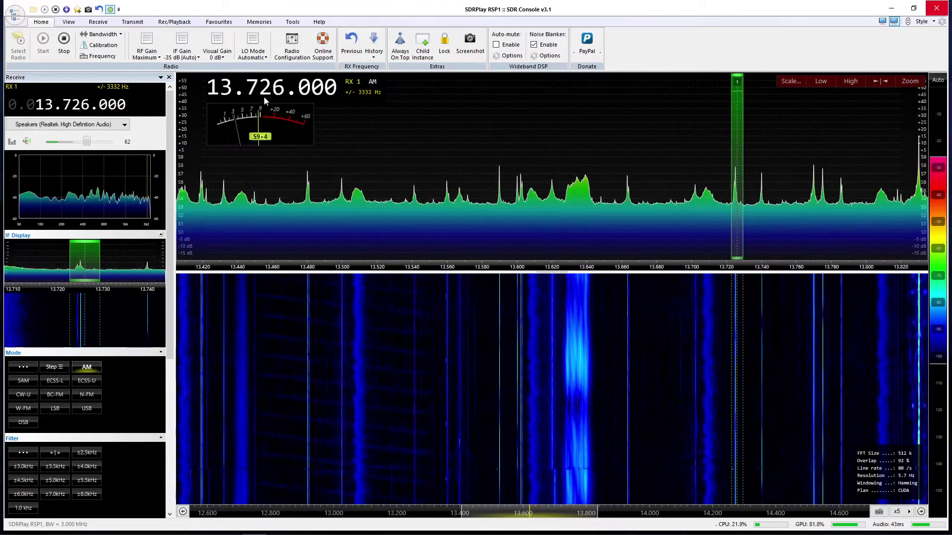
{"action": "scroll", "coordinate": [278, 92], "scroll_direction": "down", "scroll_amount": 1}
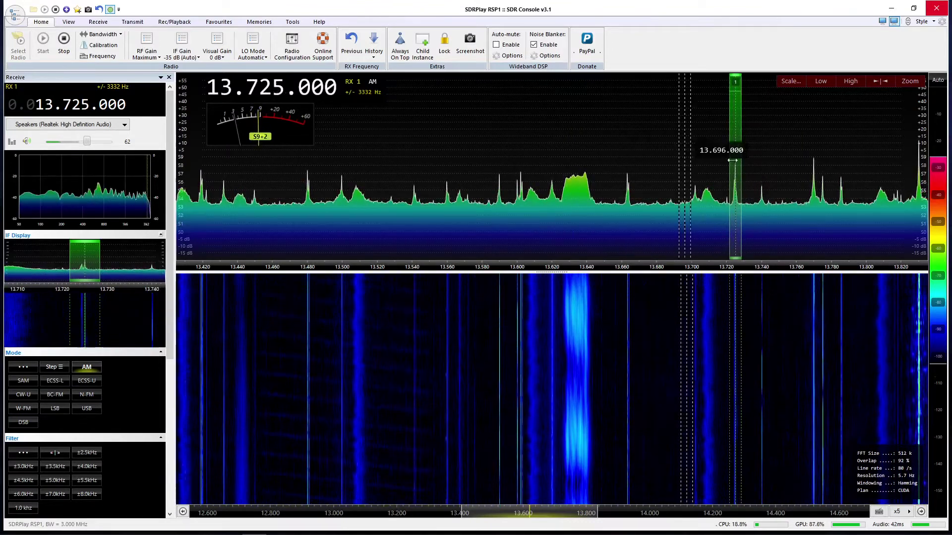
{"action": "left_click", "coordinate": [815, 173]}
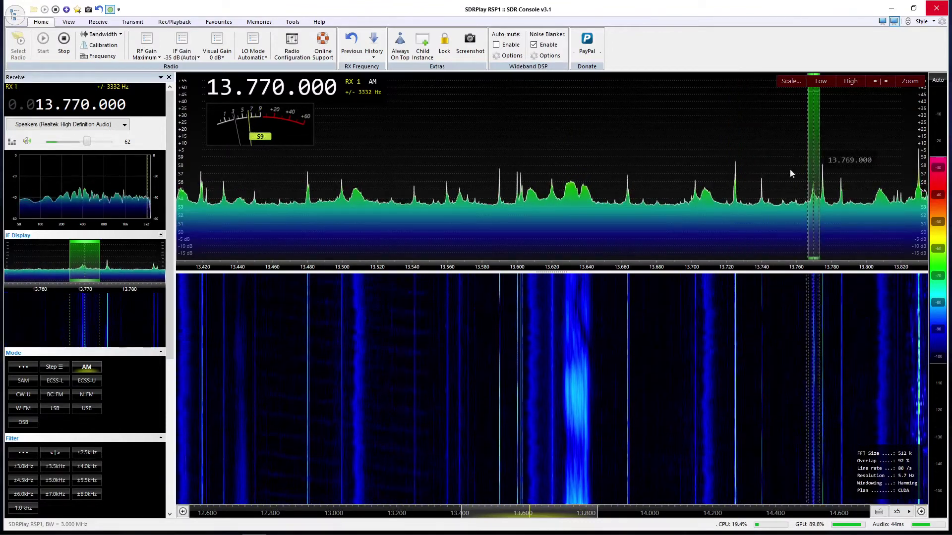
Tune to the strong station at 11.785 MHz and zoom in closely around it
{"action": "scroll", "coordinate": [53, 105], "scroll_direction": "down", "scroll_amount": 2}
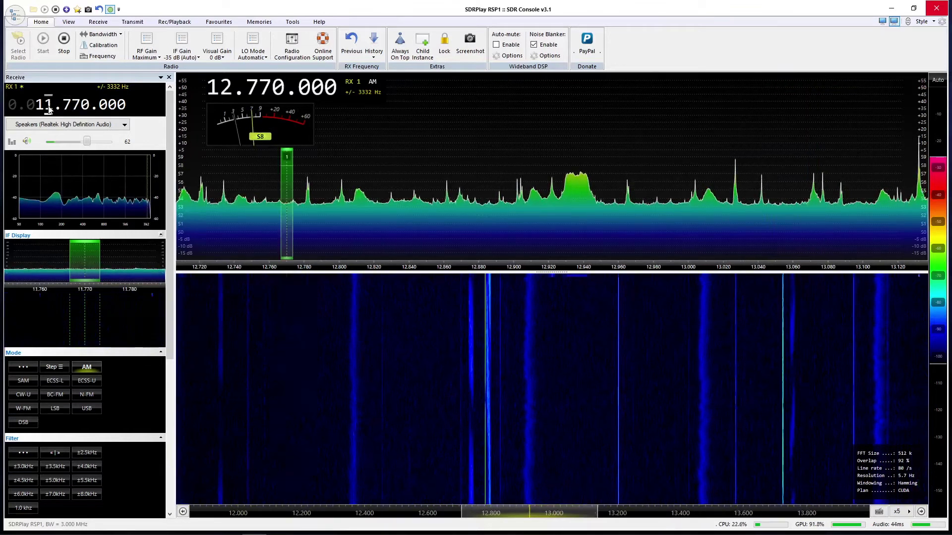
{"action": "left_click", "coordinate": [445, 141]}
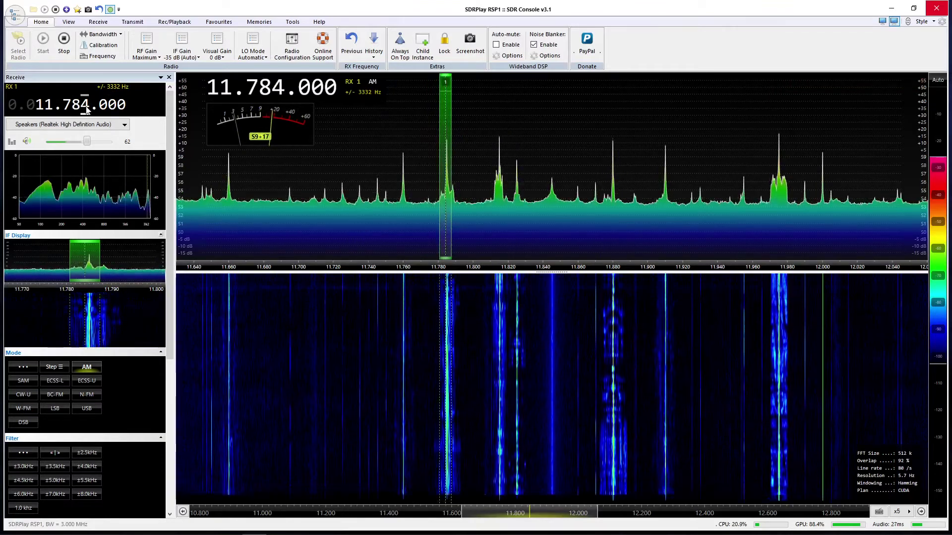
{"action": "scroll", "coordinate": [95, 104], "scroll_direction": "up", "scroll_amount": 1}
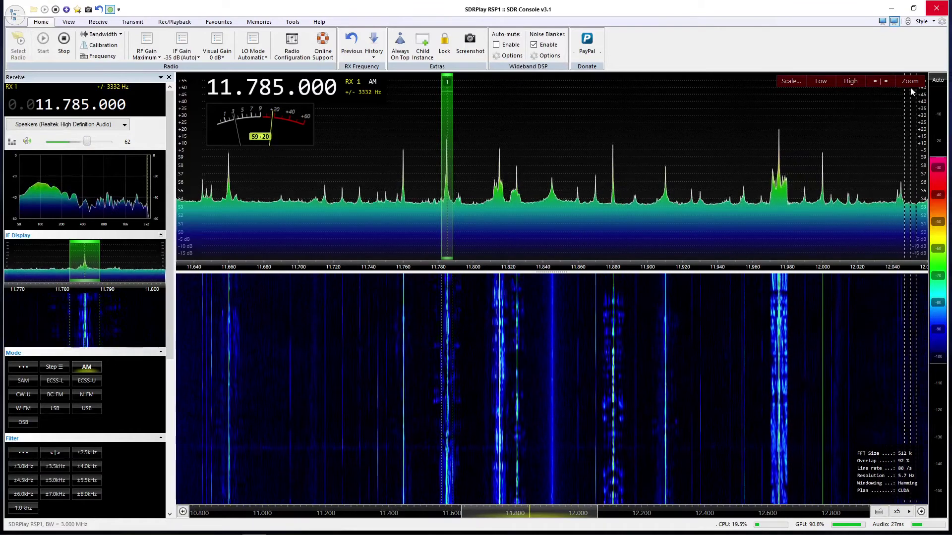
{"action": "mouse_move", "coordinate": [908, 169]}
{"action": "left_click_drag", "start_coordinate": [906, 180], "coordinate": [903, 141]}
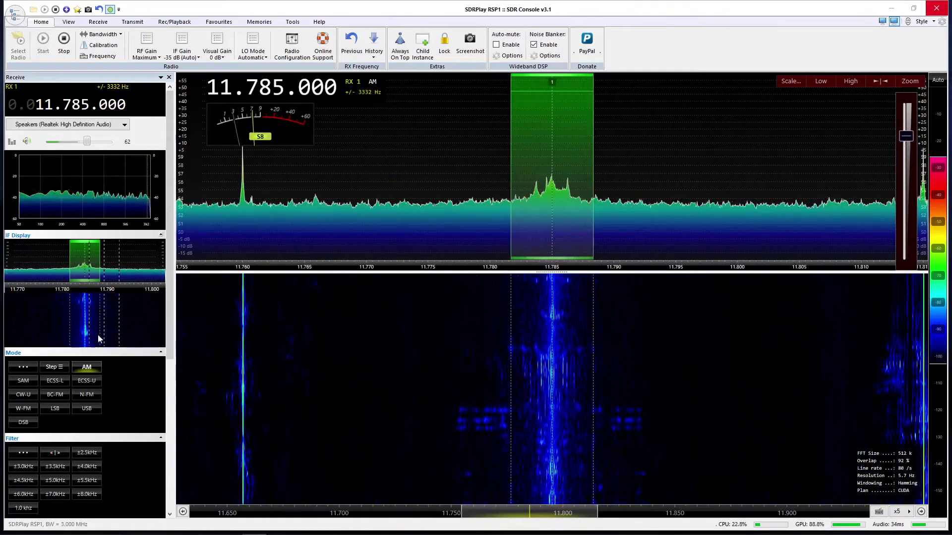
Switch to SAM, sample 11.760 MHz, widen the spectrum, and retune to the 11.785 MHz station
{"action": "left_click", "coordinate": [23, 381]}
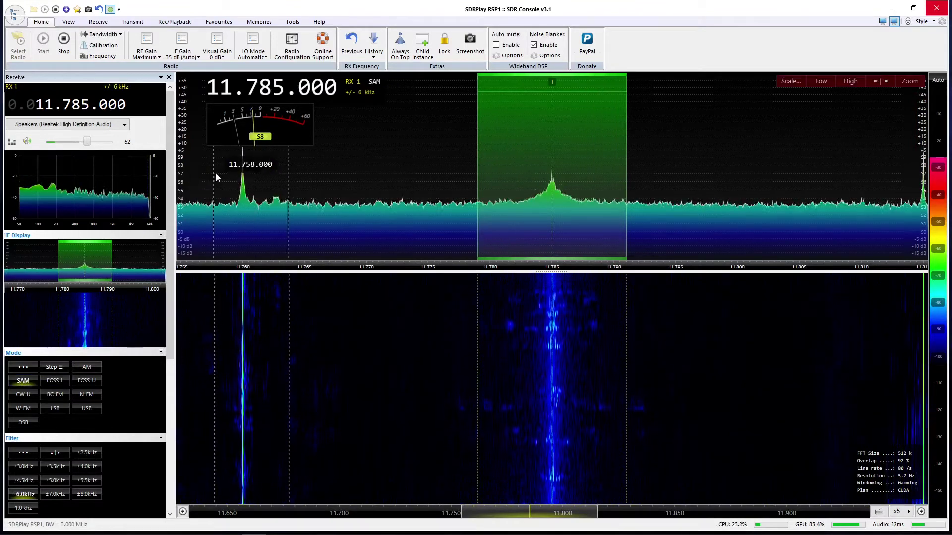
{"action": "left_click", "coordinate": [244, 190]}
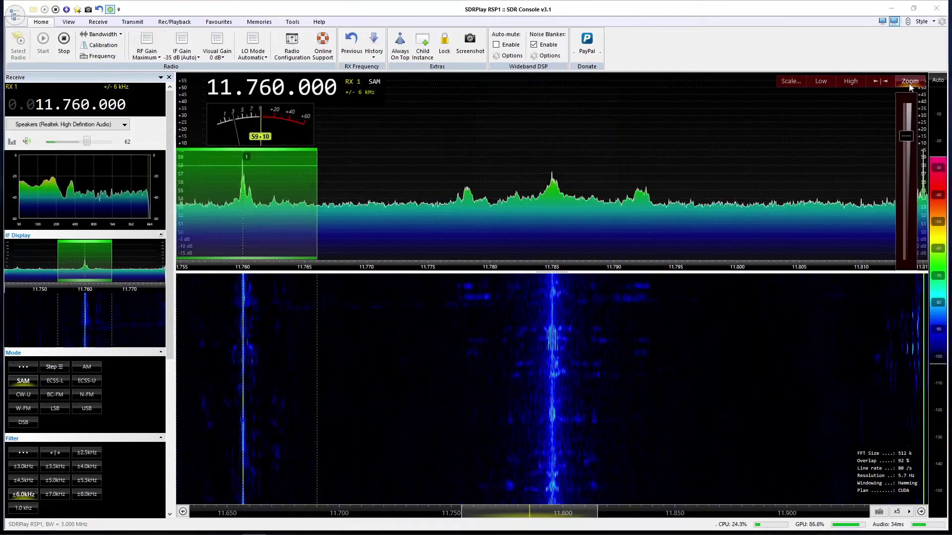
{"action": "left_click_drag", "start_coordinate": [906, 119], "coordinate": [913, 163]}
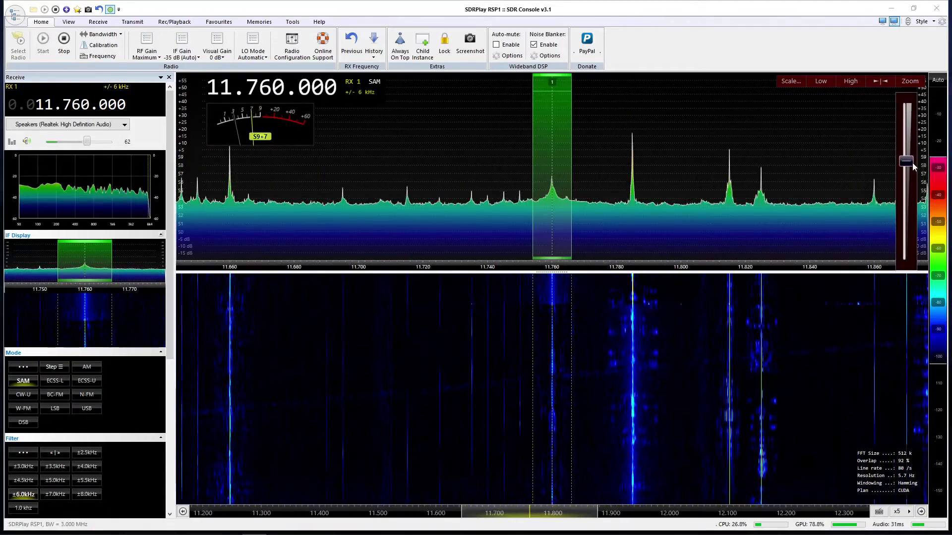
{"action": "left_click", "coordinate": [633, 182]}
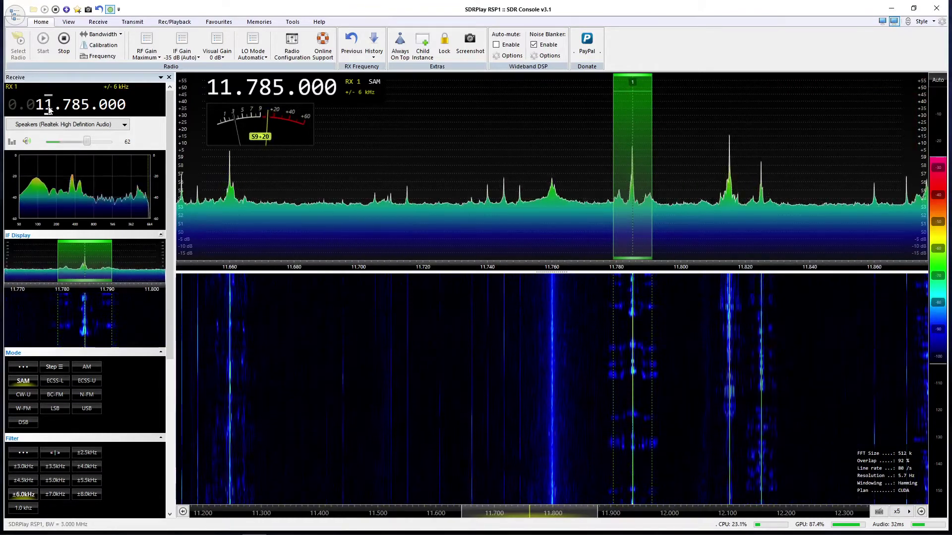
{"action": "scroll", "coordinate": [48, 110], "scroll_direction": "up", "scroll_amount": 3}
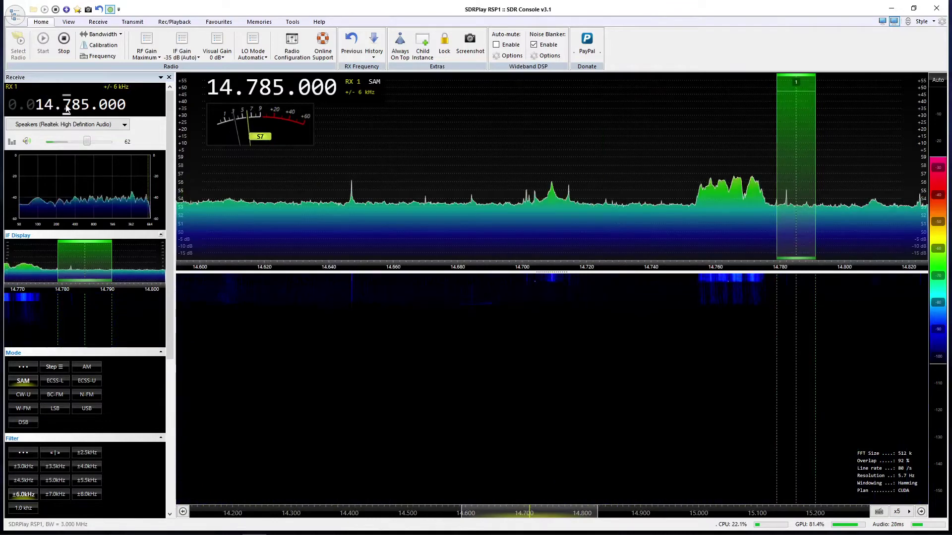
Tune to the 14.249 MHz signal in USB, centre the display, and fine-tune it
{"action": "scroll", "coordinate": [68, 108], "scroll_direction": "down", "scroll_amount": 3}
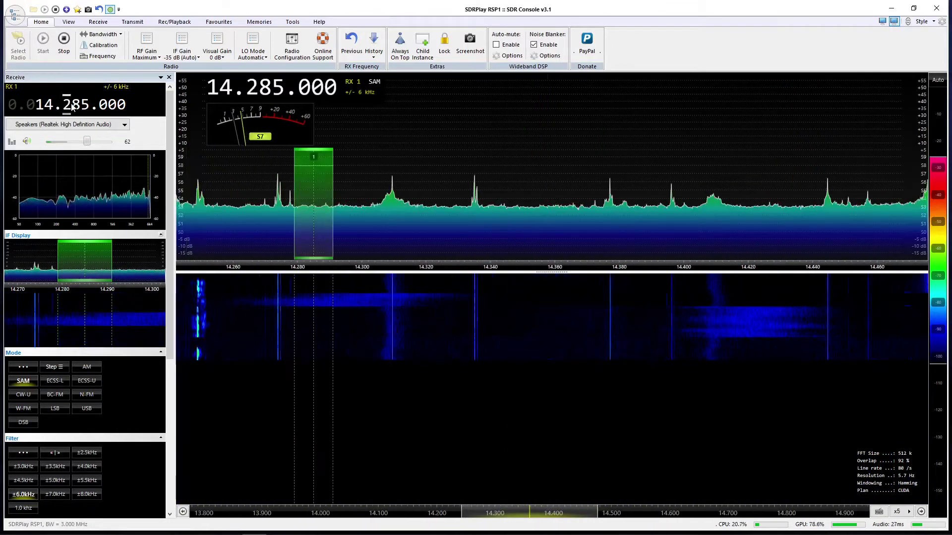
{"action": "left_click", "coordinate": [199, 196]}
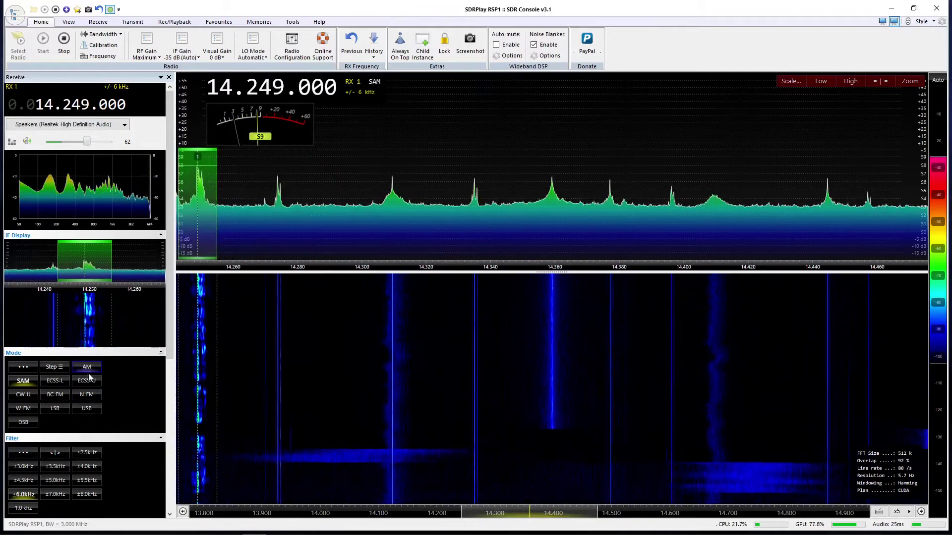
{"action": "left_click", "coordinate": [88, 407]}
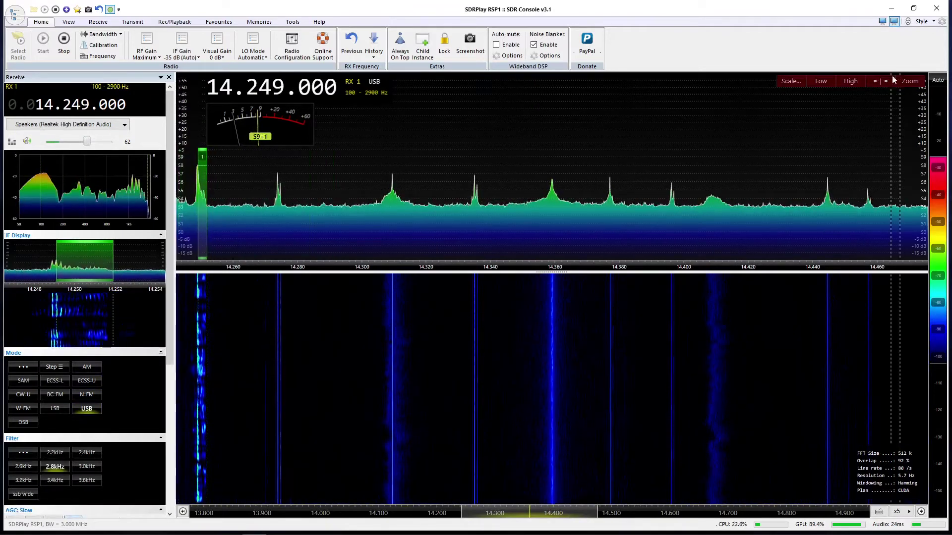
{"action": "left_click", "coordinate": [886, 82]}
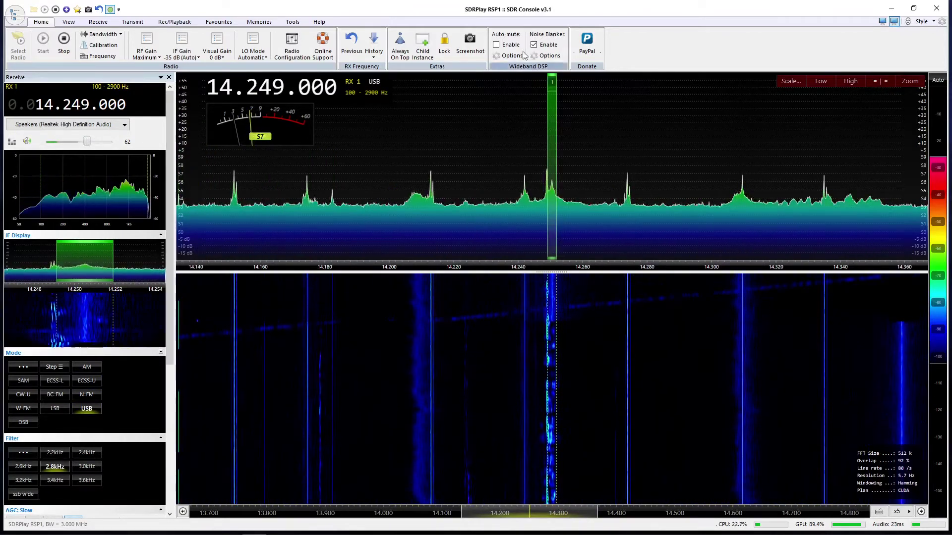
{"action": "scroll", "coordinate": [279, 90], "scroll_direction": "up", "scroll_amount": 1}
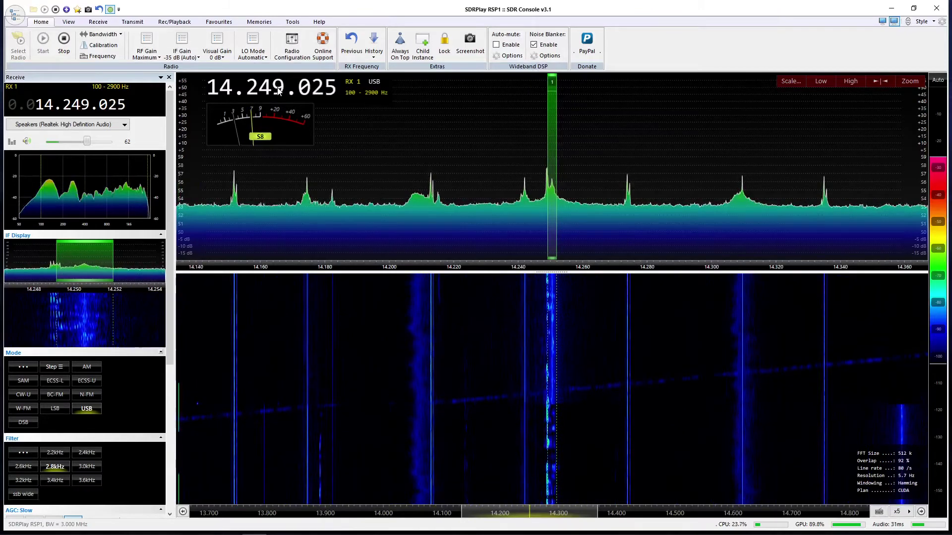
{"action": "scroll", "coordinate": [279, 90], "scroll_direction": "up", "scroll_amount": 1}
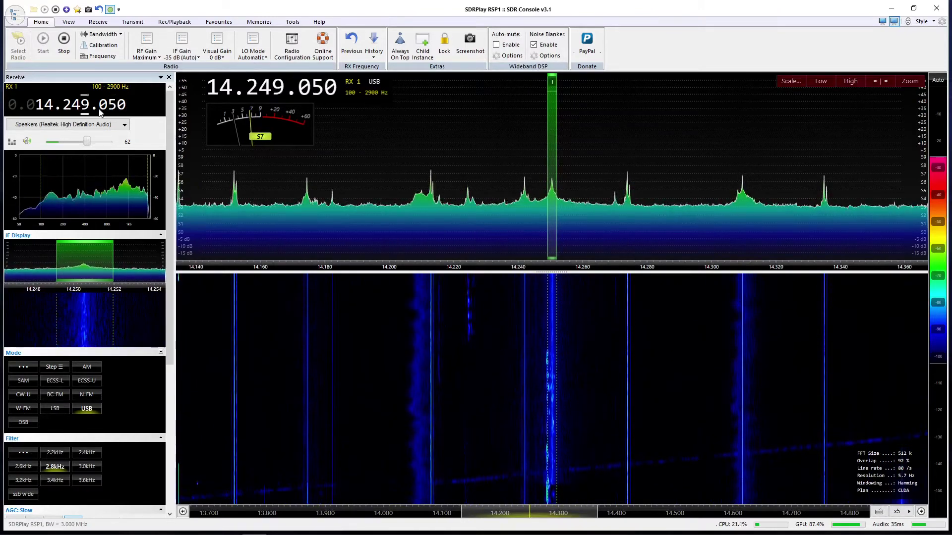
{"action": "scroll", "coordinate": [115, 110], "scroll_direction": "down", "scroll_amount": 3}
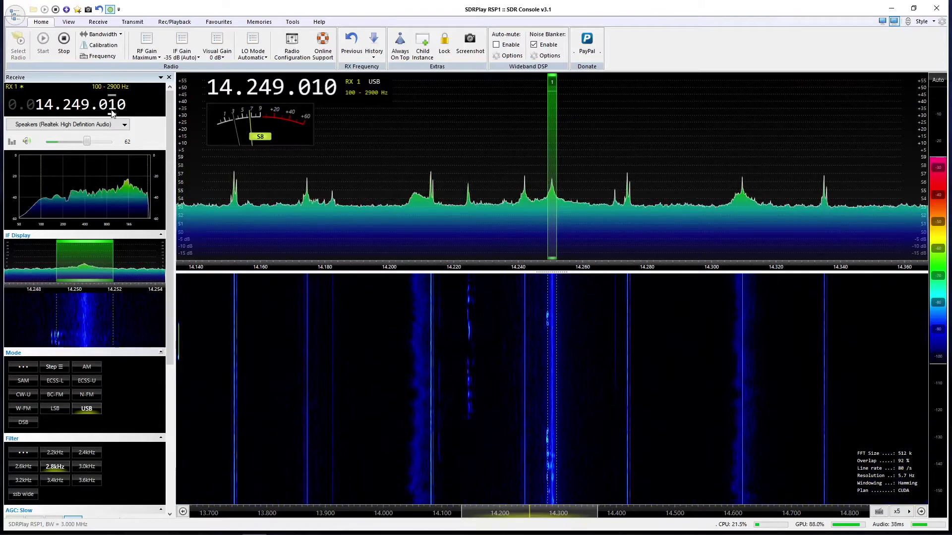
{"action": "scroll", "coordinate": [90, 109], "scroll_direction": "up", "scroll_amount": 1}
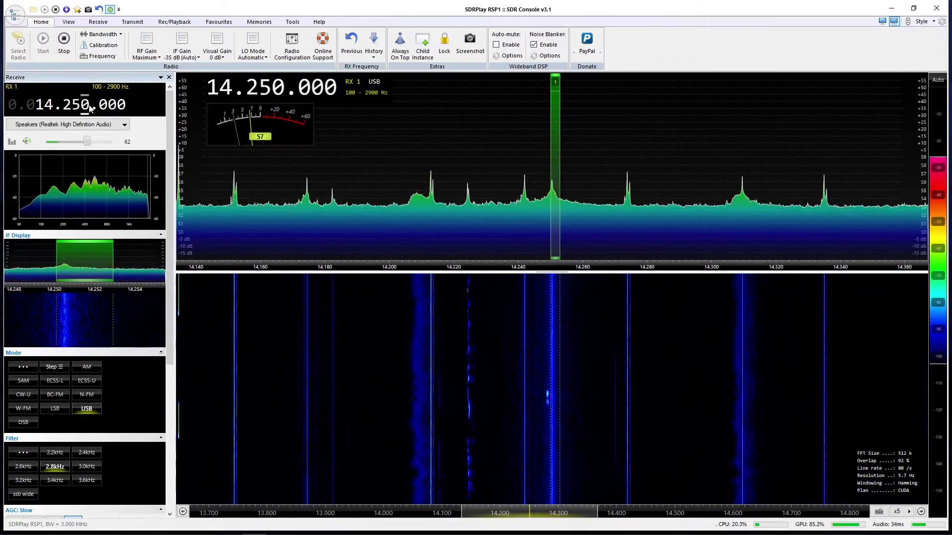
{"action": "scroll", "coordinate": [90, 108], "scroll_direction": "down", "scroll_amount": 1}
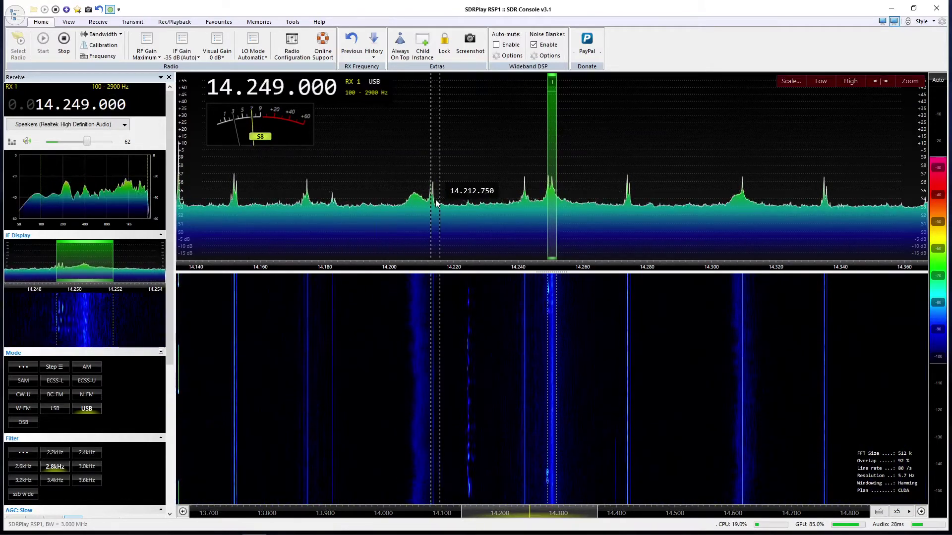
Step down through signals at 14.211 and 14.173 MHz to 14.023.050 MHz and switch to CW-U
{"action": "left_click", "coordinate": [305, 201]}
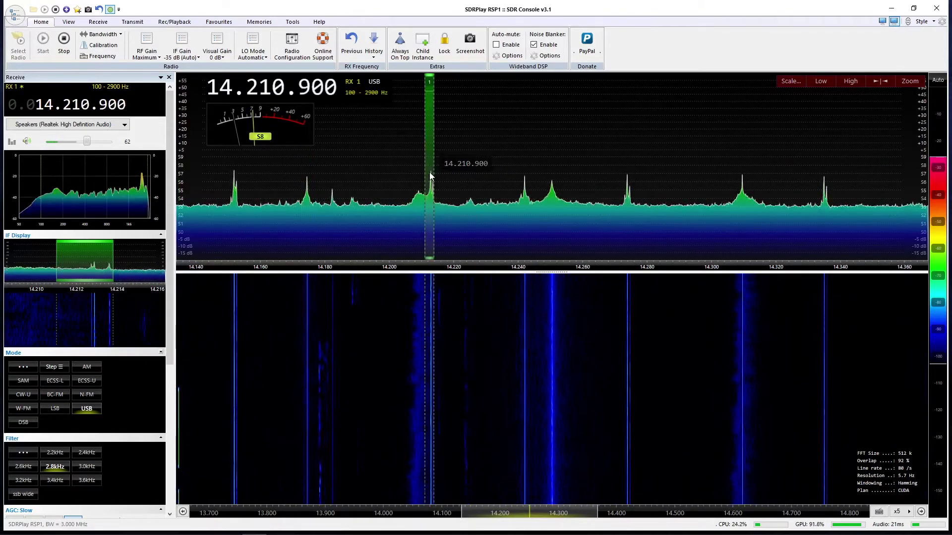
{"action": "left_click", "coordinate": [308, 187]}
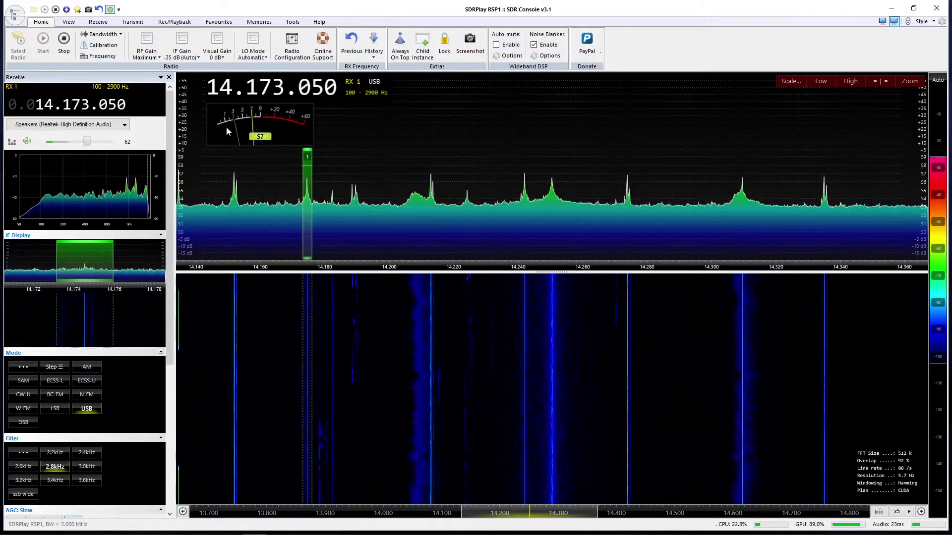
{"action": "scroll", "coordinate": [66, 110], "scroll_direction": "down", "scroll_amount": 1}
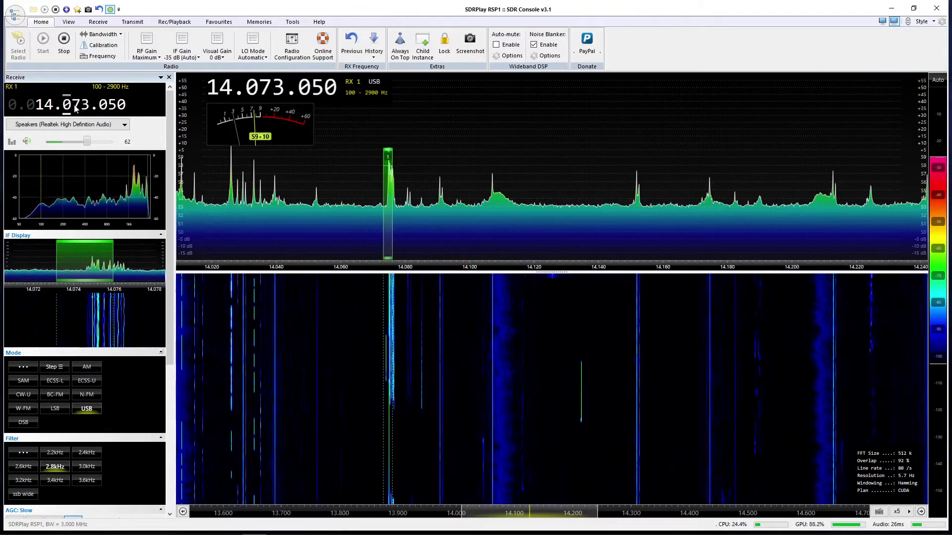
{"action": "scroll", "coordinate": [77, 108], "scroll_direction": "down", "scroll_amount": 5}
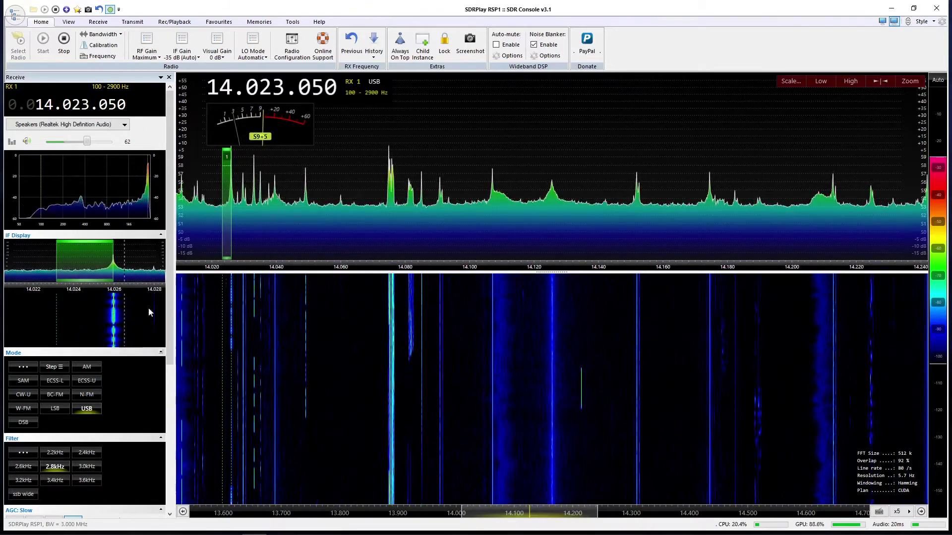
{"action": "left_click", "coordinate": [25, 395]}
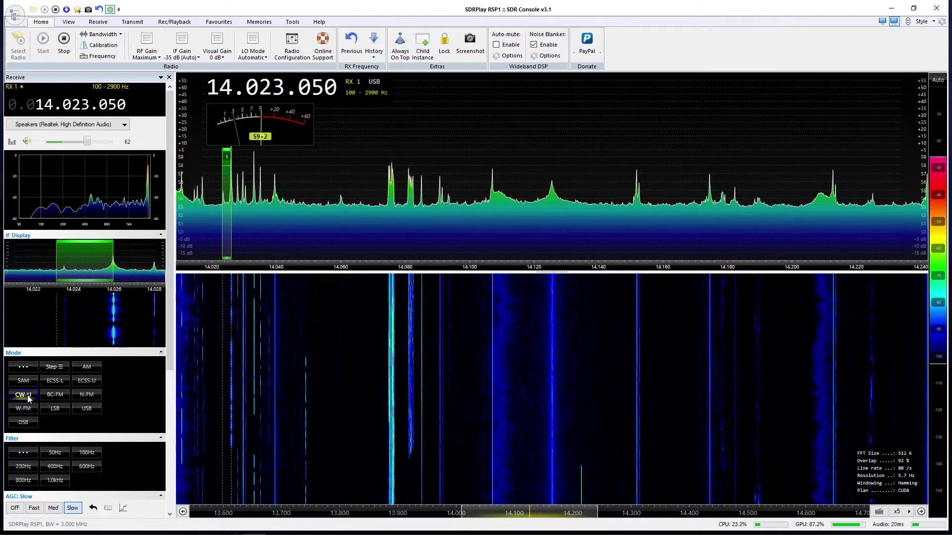
Tune onto the Morse signal at 14.025.950 MHz, zoom in, and set a 0–1000 Hz filter
{"action": "left_click", "coordinate": [232, 191]}
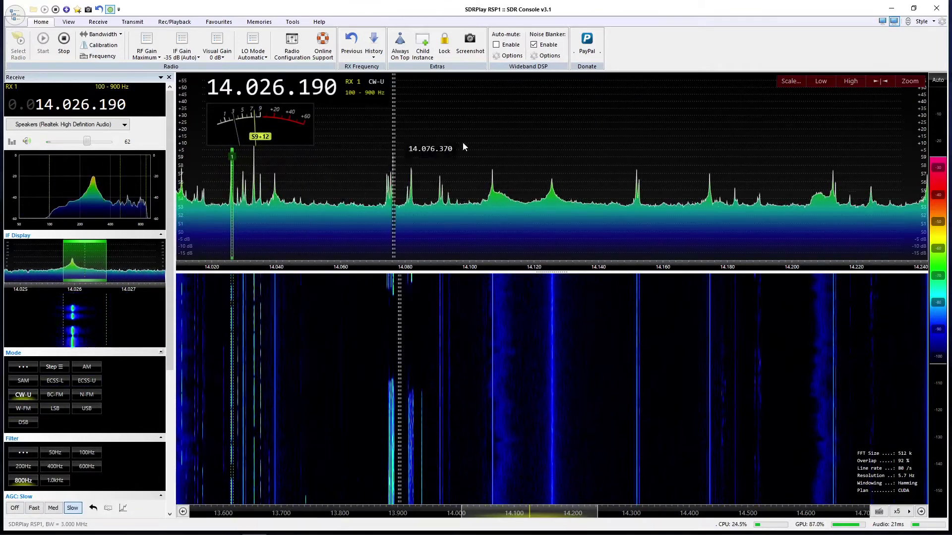
{"action": "left_click", "coordinate": [890, 81]}
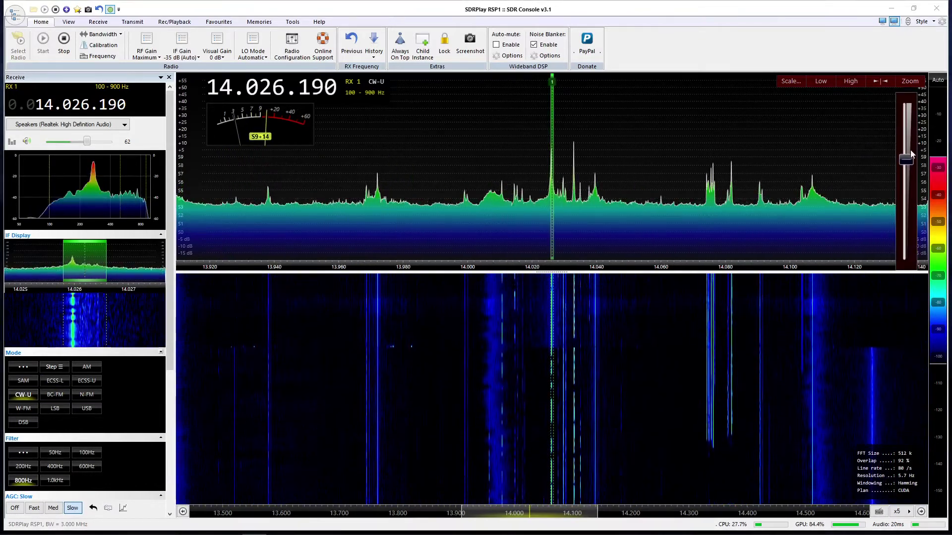
{"action": "mouse_move", "coordinate": [906, 159]}
{"action": "left_mouse_down"}
{"action": "mouse_move", "coordinate": [903, 105]}
{"action": "mouse_move", "coordinate": [906, 115]}
{"action": "left_mouse_up"}
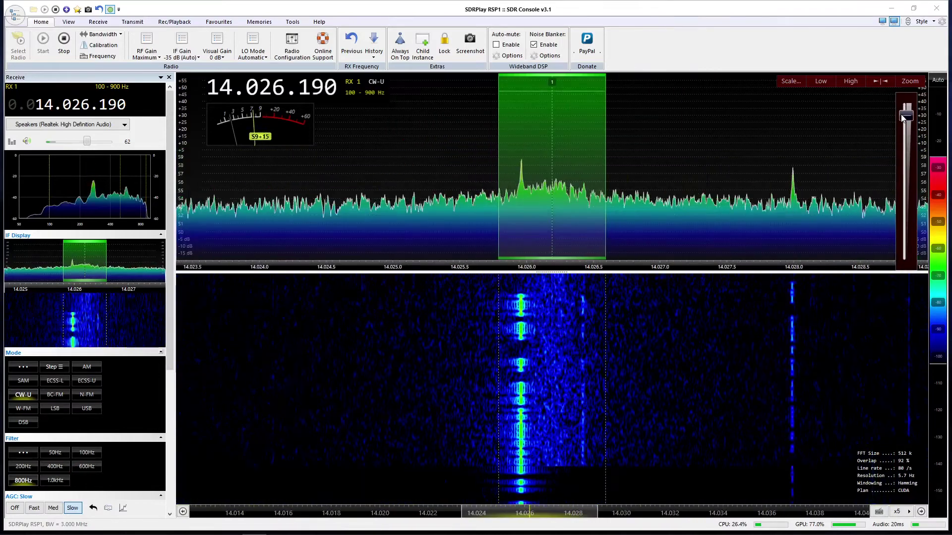
{"action": "left_click", "coordinate": [520, 183]}
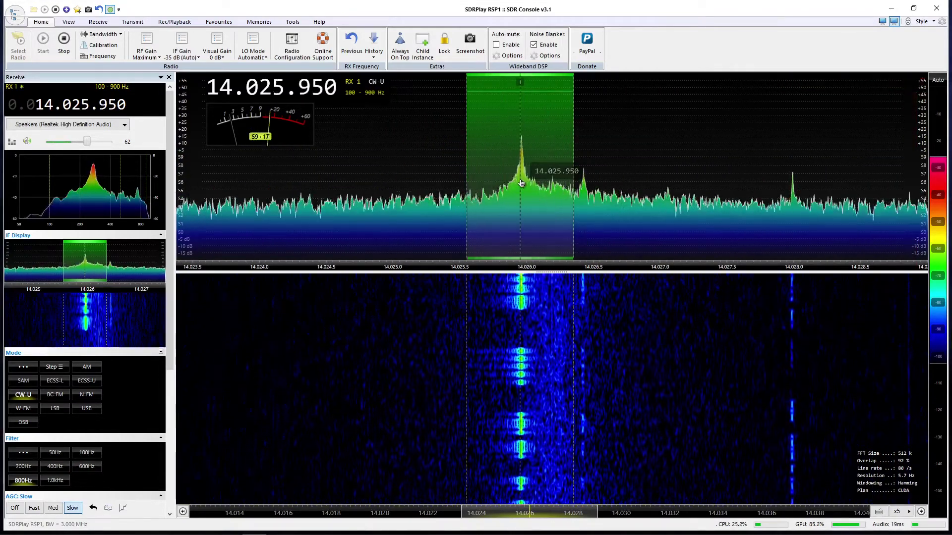
{"action": "mouse_move", "coordinate": [574, 129]}
{"action": "left_mouse_down"}
{"action": "mouse_move", "coordinate": [547, 127]}
{"action": "mouse_move", "coordinate": [628, 128]}
{"action": "mouse_move", "coordinate": [557, 133]}
{"action": "mouse_move", "coordinate": [584, 133]}
{"action": "left_mouse_up"}
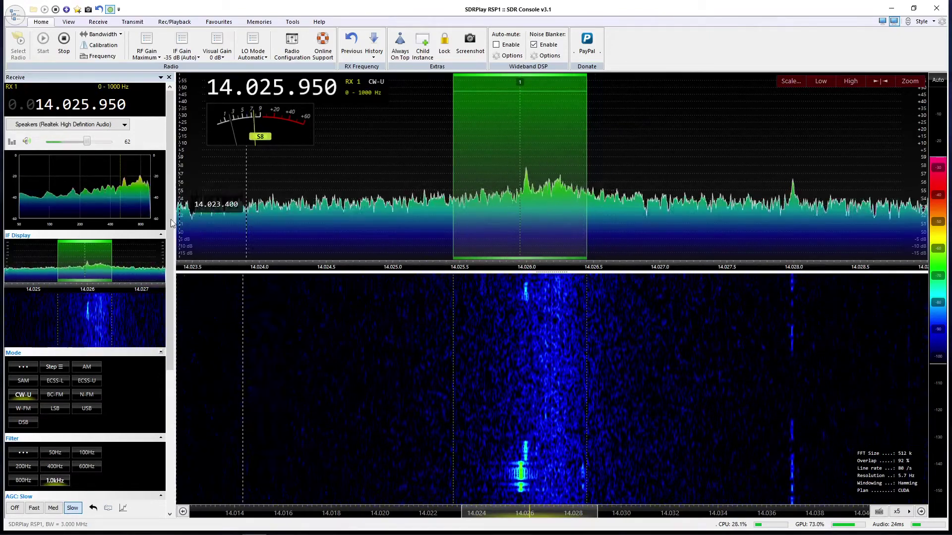
Enable NR3 under Noise Reduction and set its Level slider to 5 dB
{"action": "left_click_drag", "start_coordinate": [167, 151], "coordinate": [159, 312]}
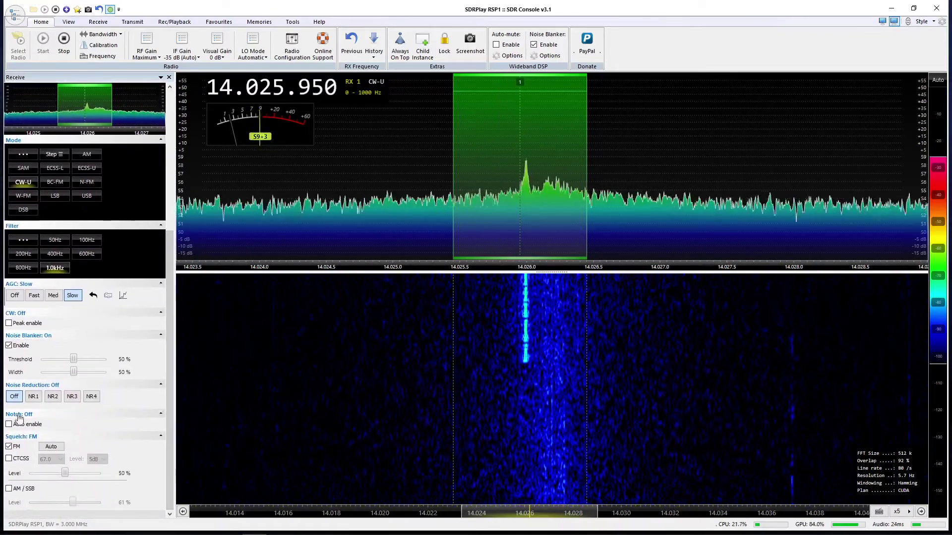
{"action": "left_click", "coordinate": [33, 398]}
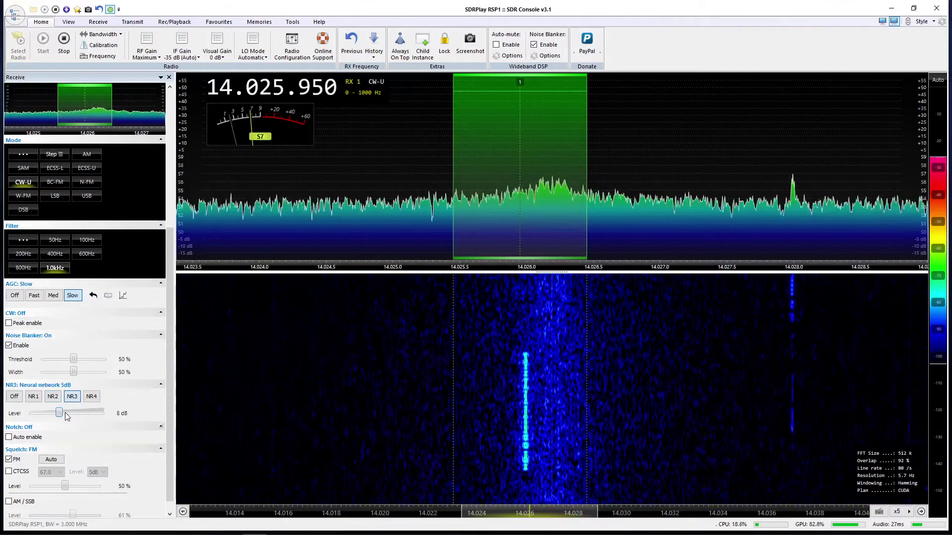
{"action": "left_click_drag", "start_coordinate": [65, 413], "coordinate": [53, 413]}
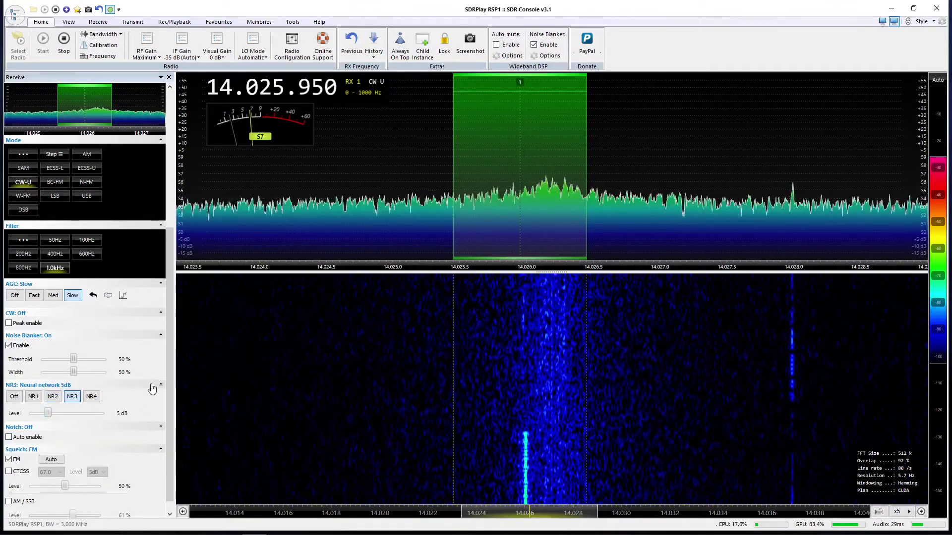
{"action": "left_click_drag", "start_coordinate": [171, 358], "coordinate": [173, 378]}
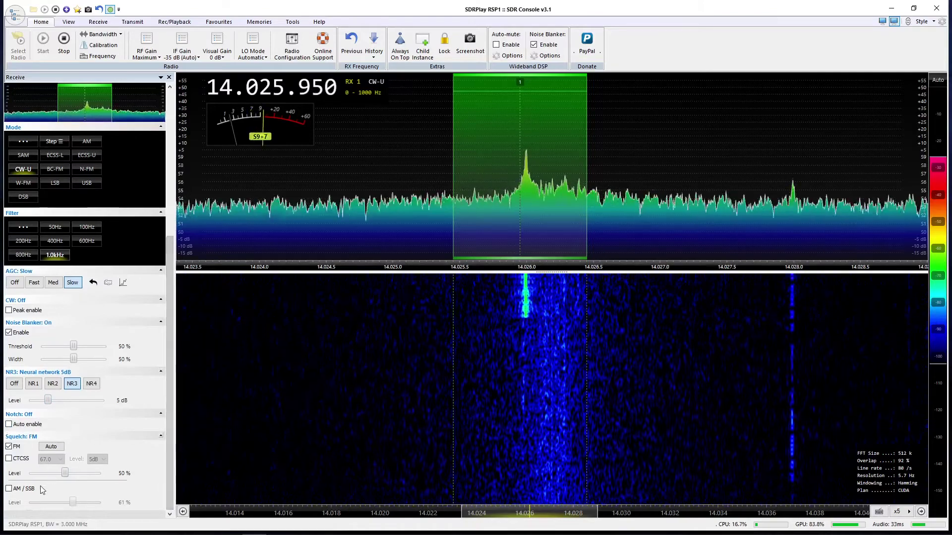
{"action": "left_click_drag", "start_coordinate": [167, 414], "coordinate": [167, 239]}
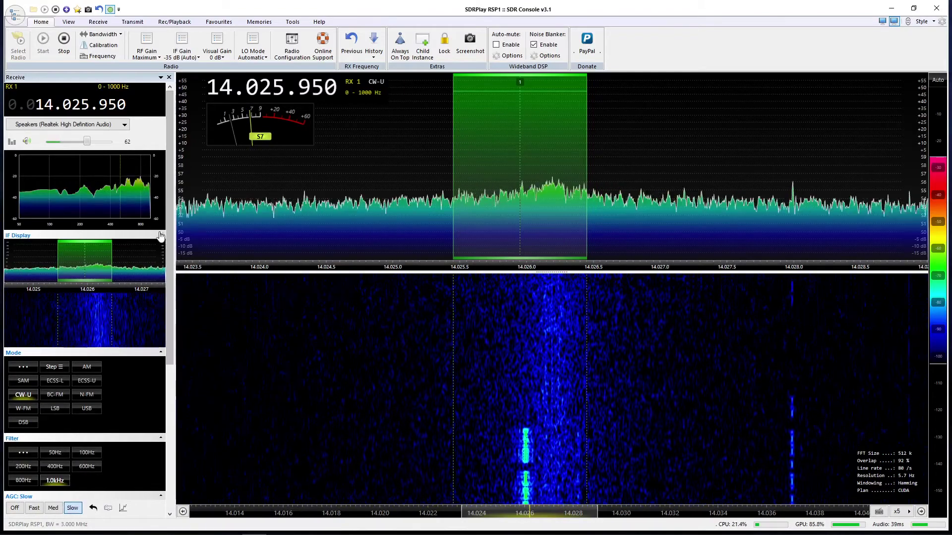
Choose 10 MHz from the Home bandwidth list so the RSP1 runs at 10 MHz bandwidth
{"action": "left_click", "coordinate": [121, 35]}
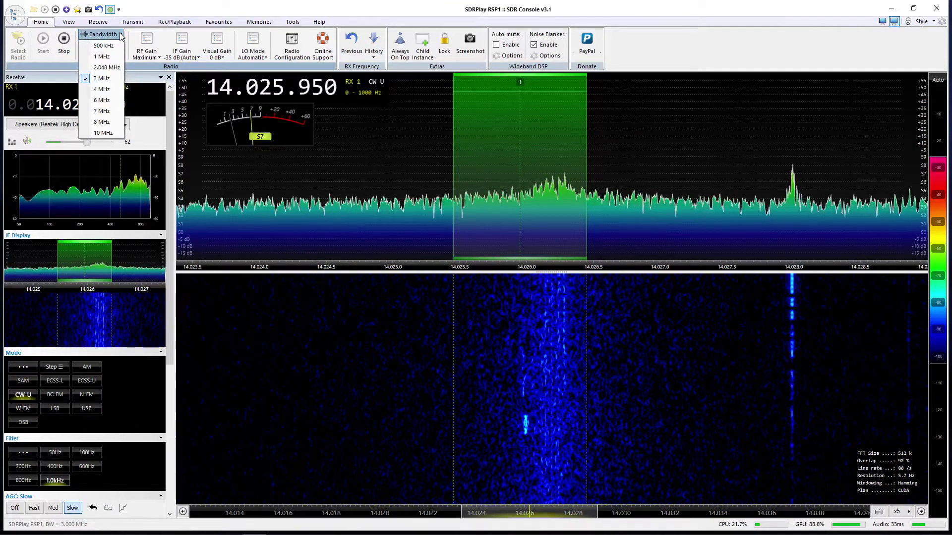
{"action": "left_click", "coordinate": [109, 134]}
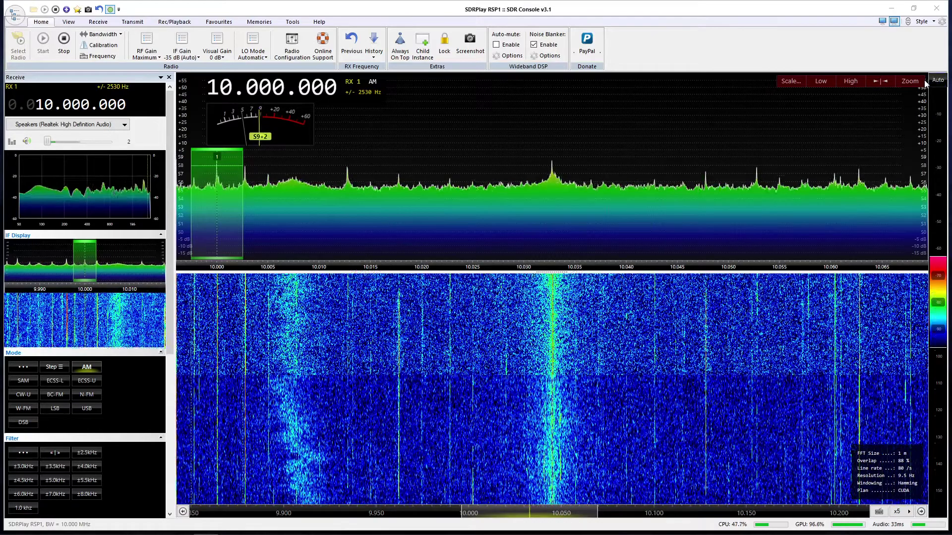
Widen the spectrum span in stages, from 9.65–10.35 MHz to 8.6–11.4 MHz and beyond
{"action": "left_click", "coordinate": [924, 82]}
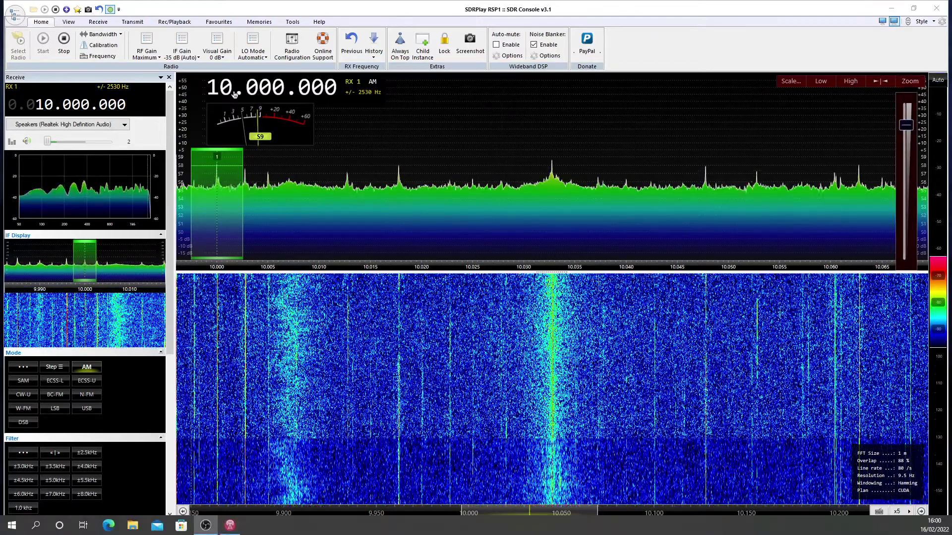
{"action": "left_click", "coordinate": [914, 84]}
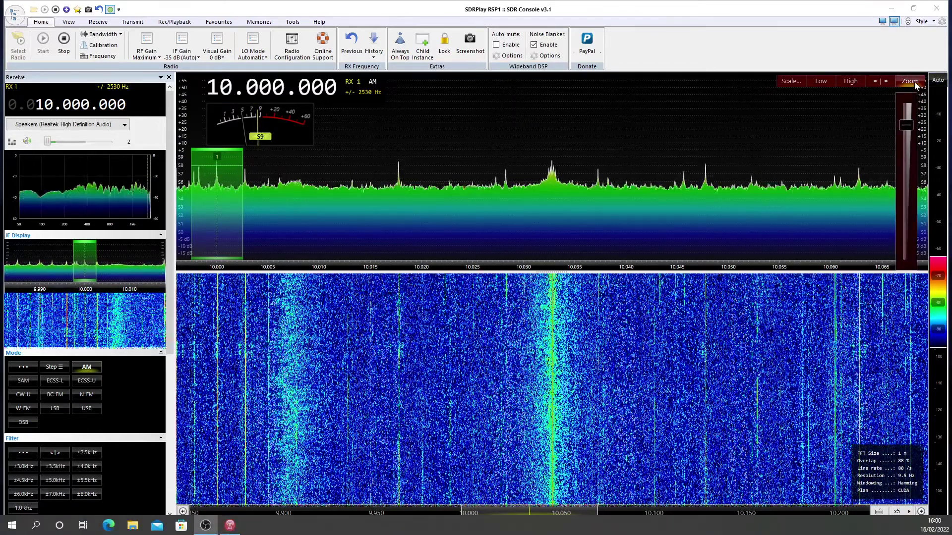
{"action": "left_click", "coordinate": [906, 137]}
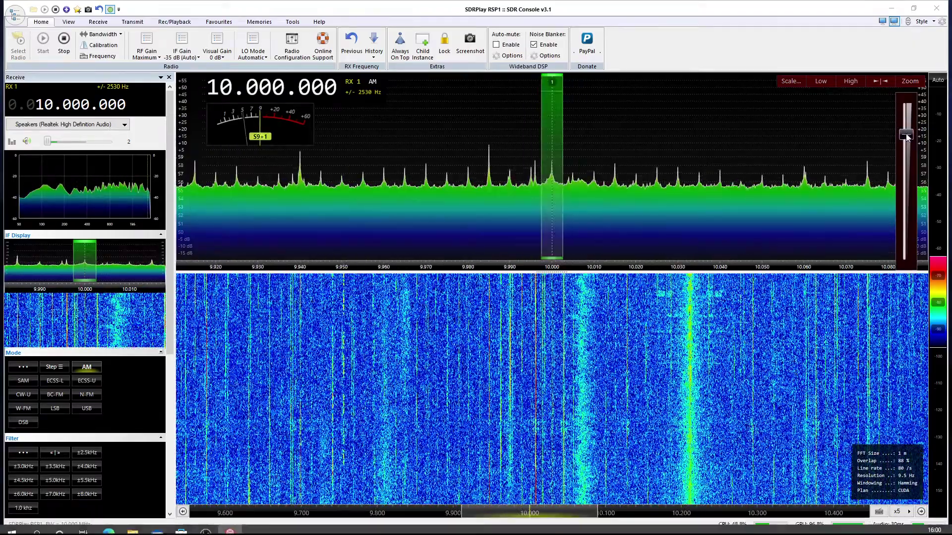
{"action": "left_click_drag", "start_coordinate": [906, 137], "coordinate": [910, 161]}
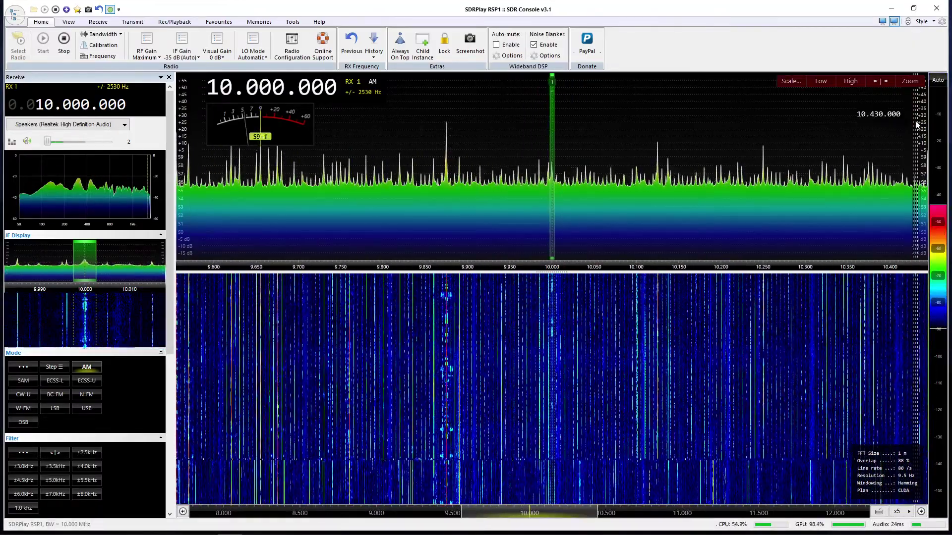
{"action": "left_click", "coordinate": [912, 83]}
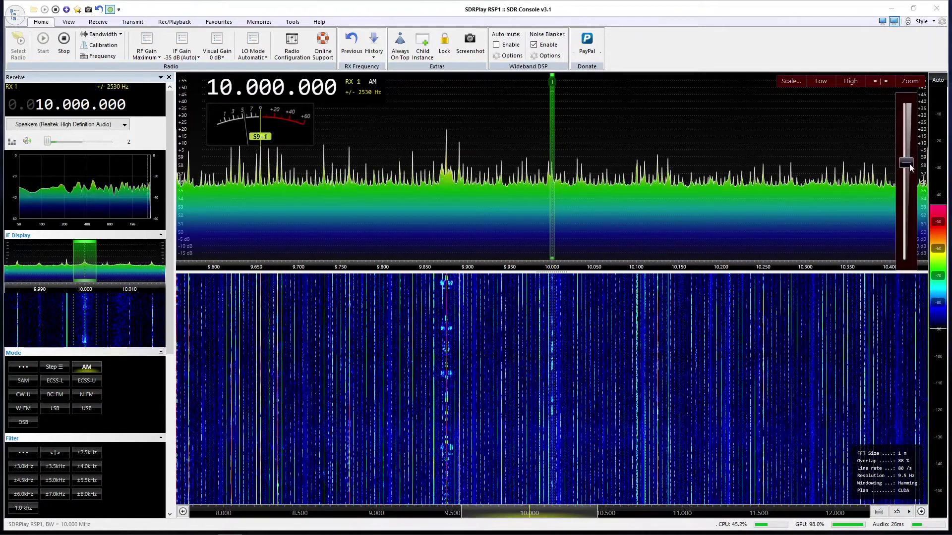
{"action": "left_click_drag", "start_coordinate": [910, 163], "coordinate": [907, 268]}
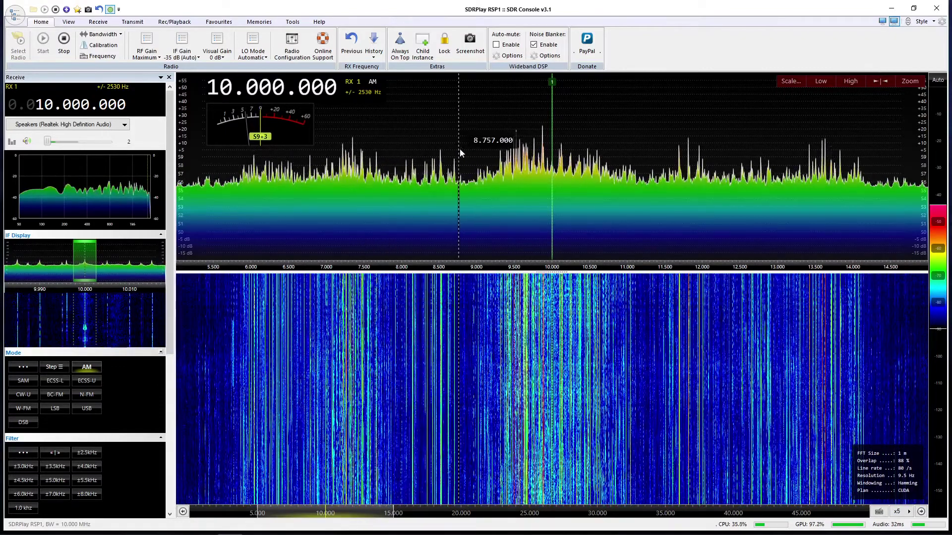
Tune to the 9.522 MHz signal, turn the volume up and zoom in around 9.5 MHz
{"action": "left_click", "coordinate": [516, 140]}
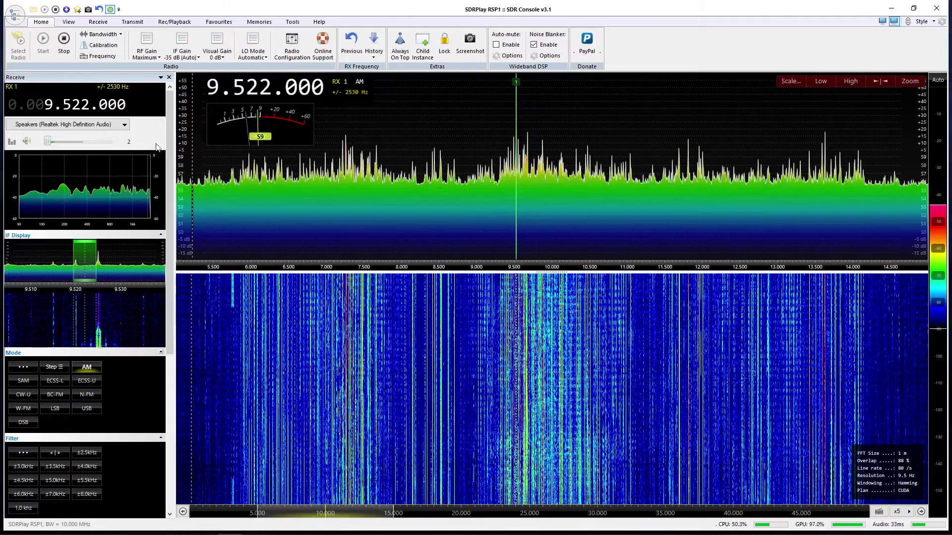
{"action": "left_click", "coordinate": [70, 140]}
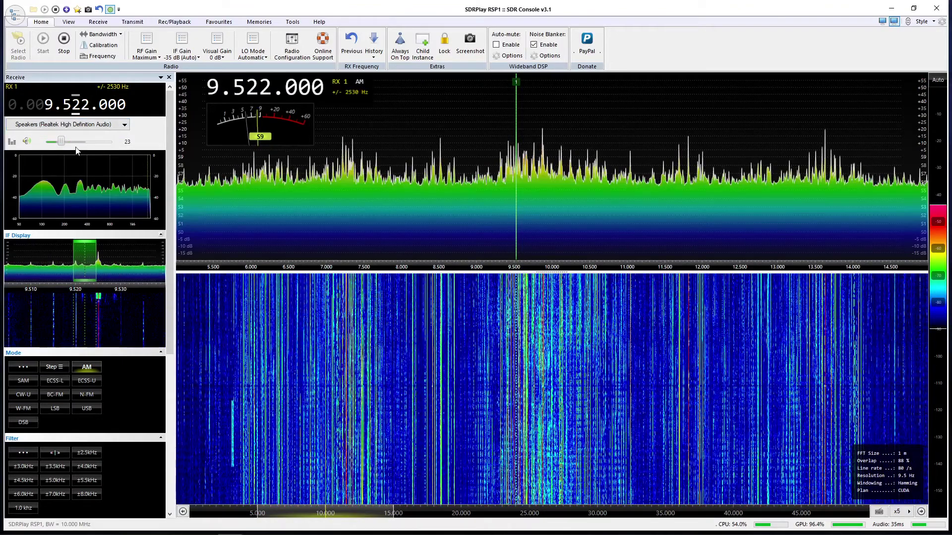
{"action": "scroll", "coordinate": [85, 105], "scroll_direction": "down", "scroll_amount": 2}
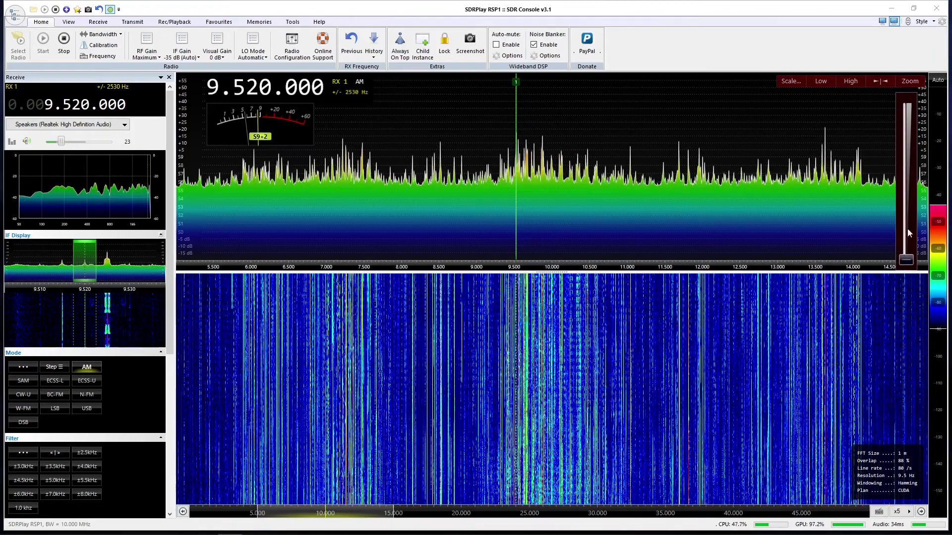
{"action": "scroll", "coordinate": [909, 240], "scroll_direction": "up", "scroll_amount": 1}
{"action": "left_click_drag", "start_coordinate": [910, 236], "coordinate": [910, 130]}
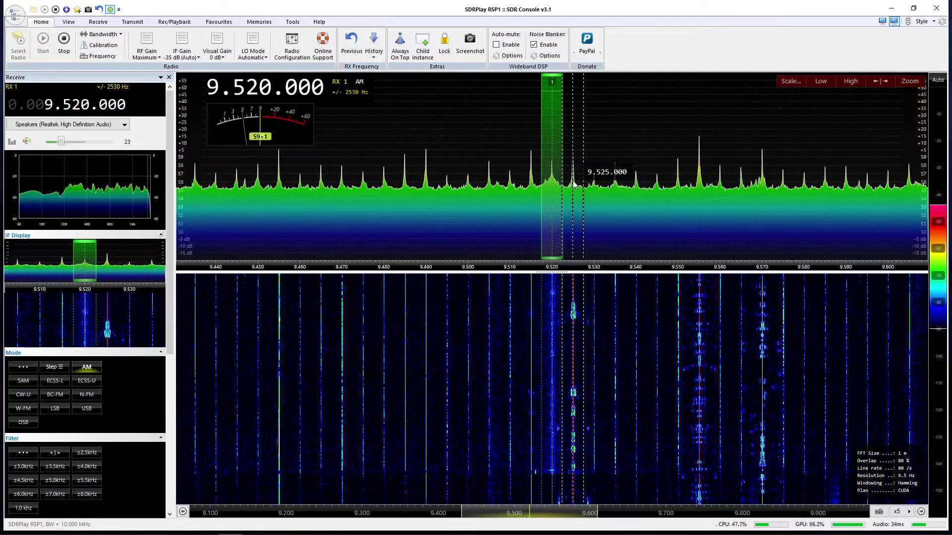
Tune via 9.525 to the 9.555 MHz station, raise volume to 65, span 9.20–9.90 MHz
{"action": "left_click", "coordinate": [583, 184]}
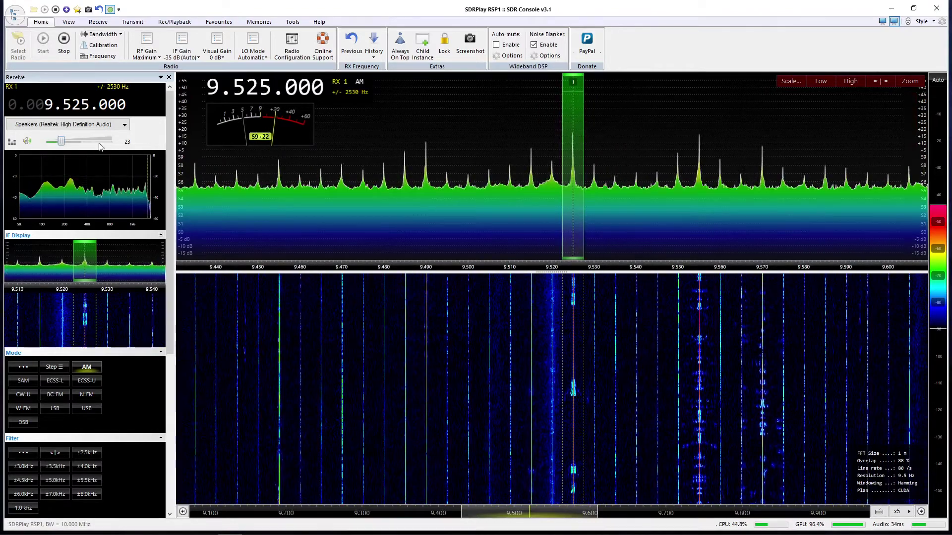
{"action": "left_click_drag", "start_coordinate": [62, 143], "coordinate": [86, 144]}
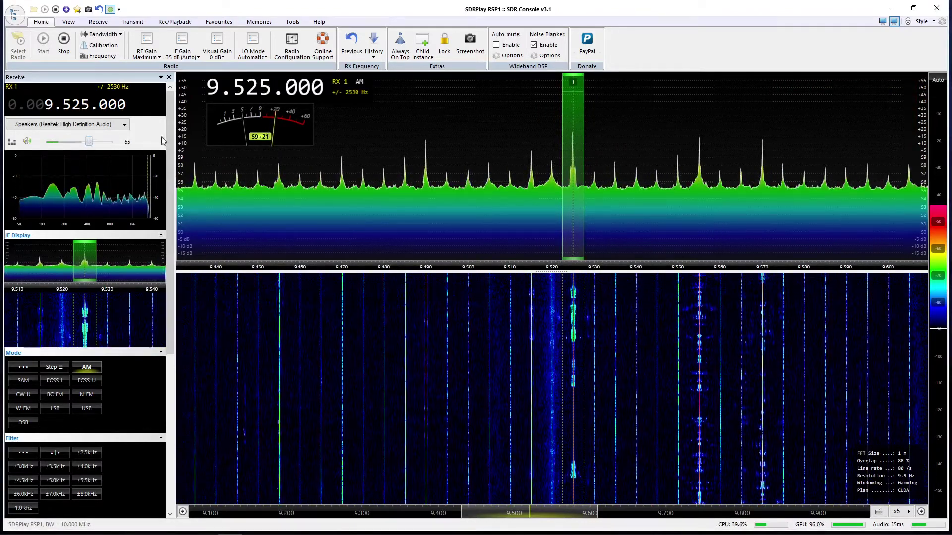
{"action": "left_click", "coordinate": [699, 149]}
{"action": "left_click", "coordinate": [902, 82]}
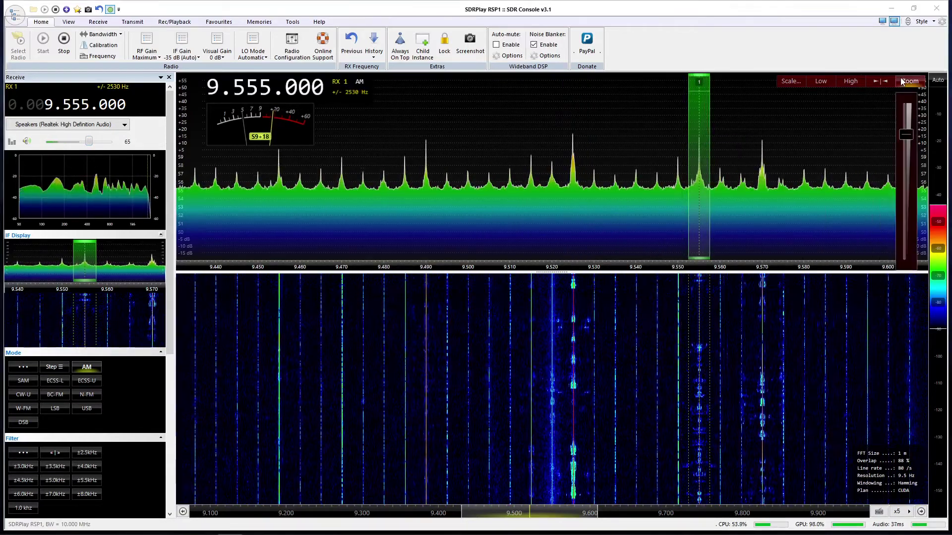
{"action": "left_click_drag", "start_coordinate": [909, 134], "coordinate": [908, 156]}
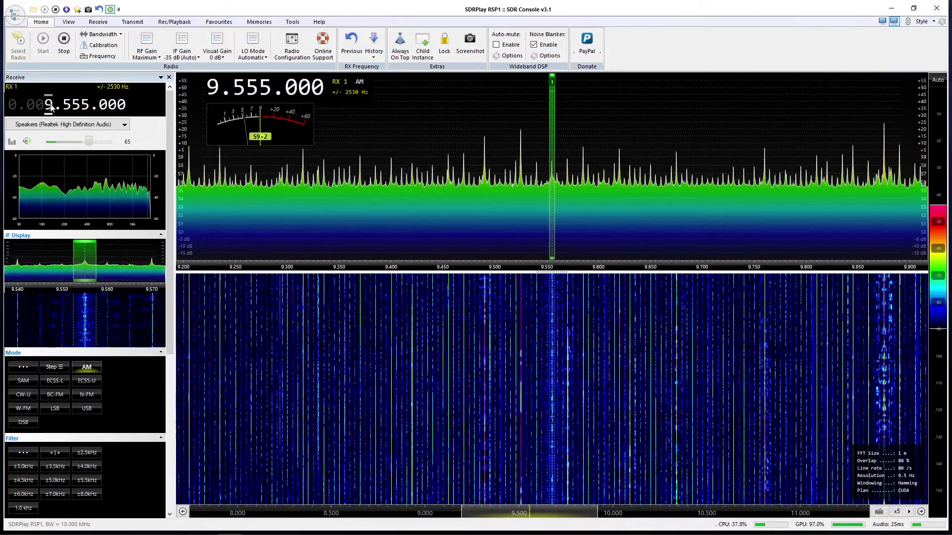
Step the frequency up to 11.555 MHz, widen the span, and tune to 11.955 MHz
{"action": "scroll", "coordinate": [52, 108], "scroll_direction": "up", "scroll_amount": 1}
{"action": "scroll", "coordinate": [52, 108], "scroll_direction": "up", "scroll_amount": 1}
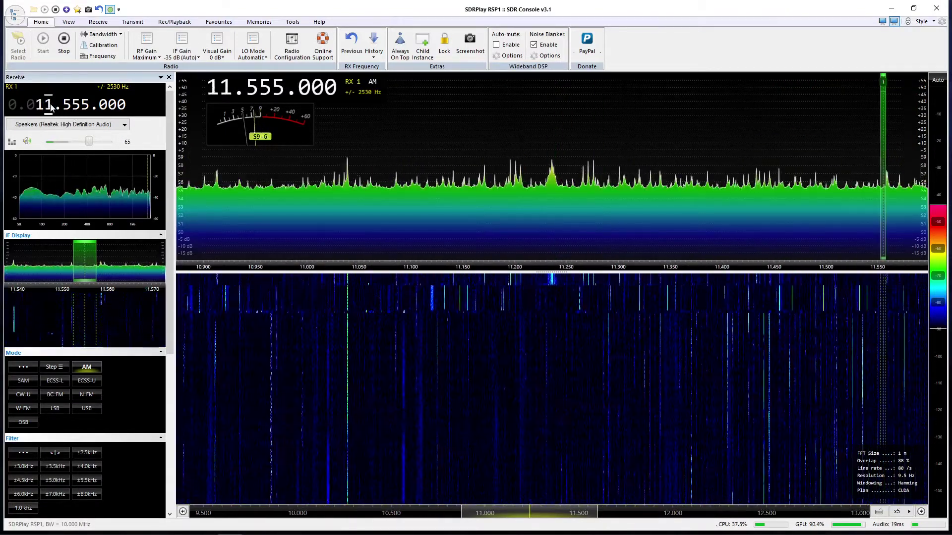
{"action": "mouse_move", "coordinate": [907, 134]}
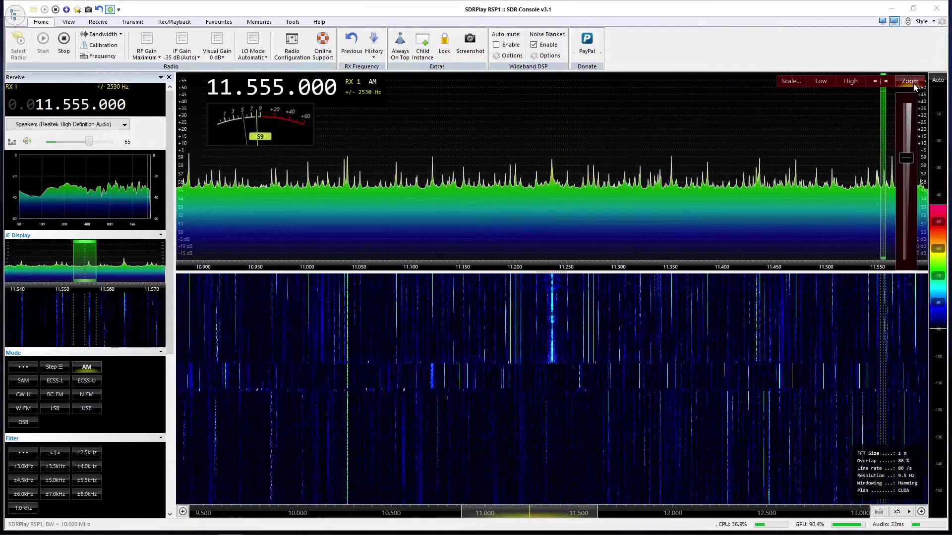
{"action": "left_click_drag", "start_coordinate": [909, 159], "coordinate": [908, 186]}
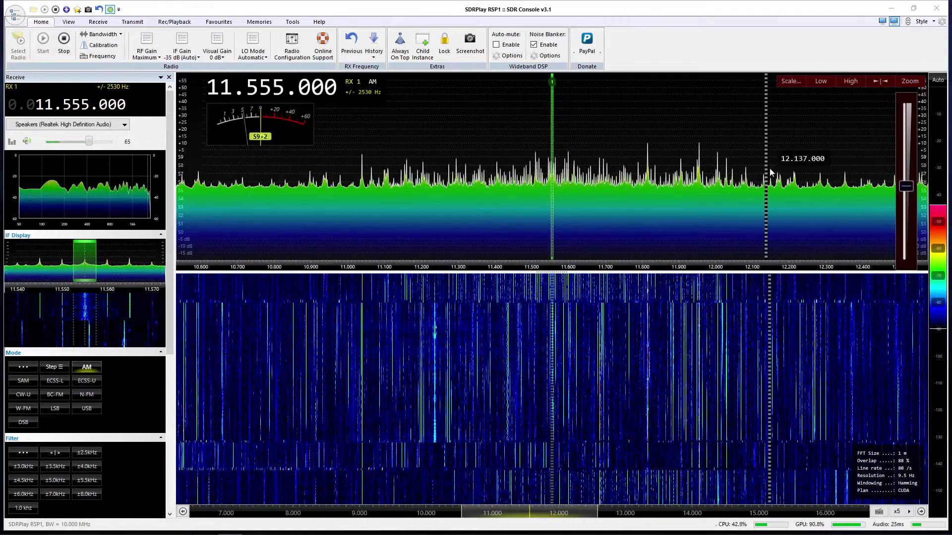
{"action": "left_click", "coordinate": [701, 159]}
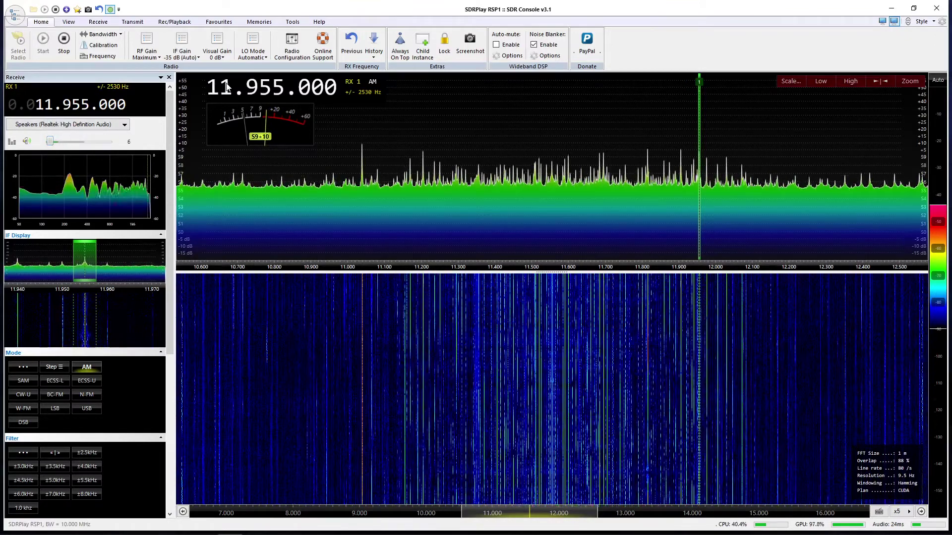
Turn the audio volume down to 6, briefly checking the audio output device options
{"action": "scroll", "coordinate": [227, 87], "scroll_direction": "up", "scroll_amount": 1}
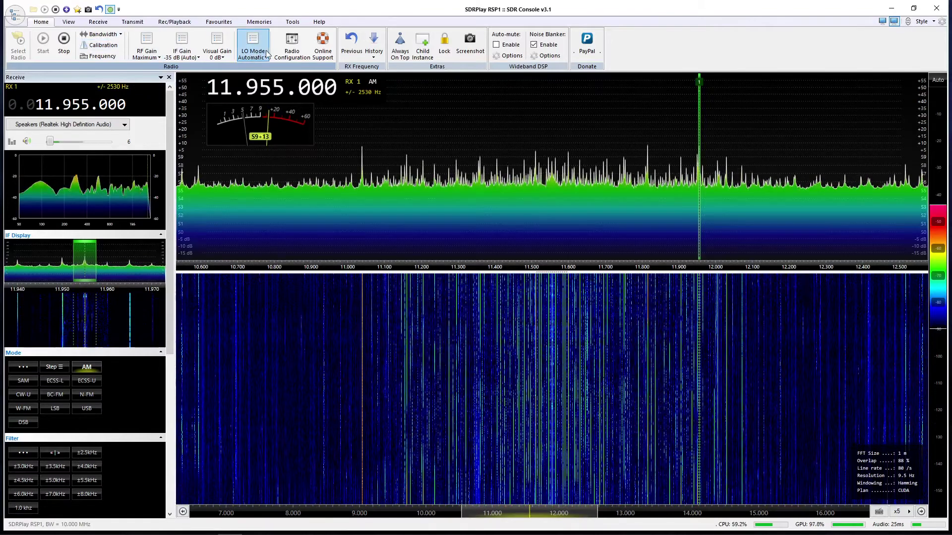
{"action": "right_click", "coordinate": [60, 126]}
{"action": "left_click", "coordinate": [106, 86]}
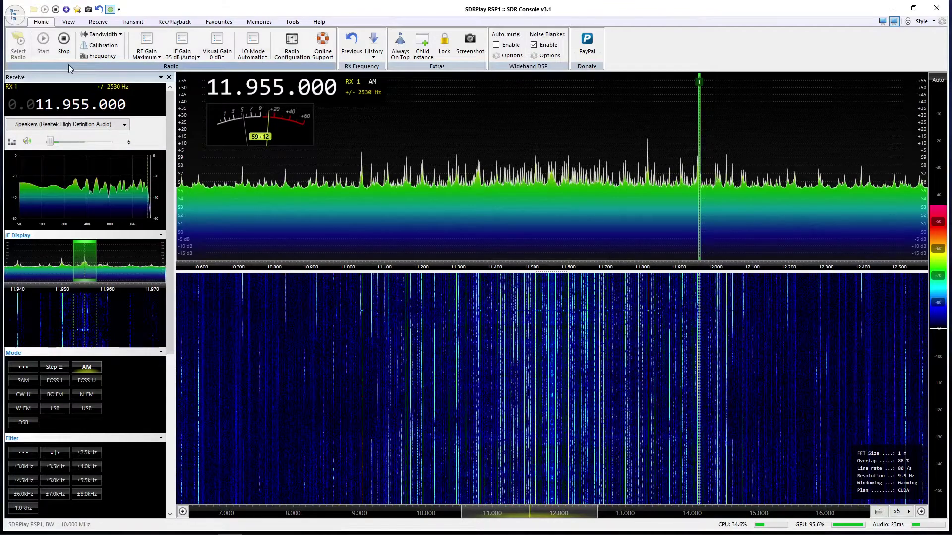
{"action": "mouse_move", "coordinate": [542, 164]}
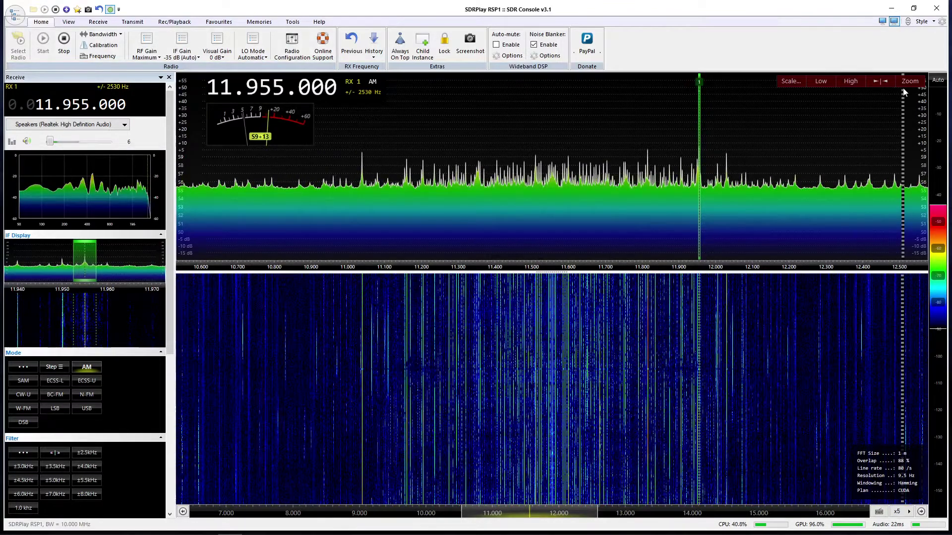
Zoom out to full bandwidth, step the frequency down to 4.755 MHz, and centre the spectrum on it
{"action": "left_click_drag", "start_coordinate": [905, 105], "coordinate": [905, 263]}
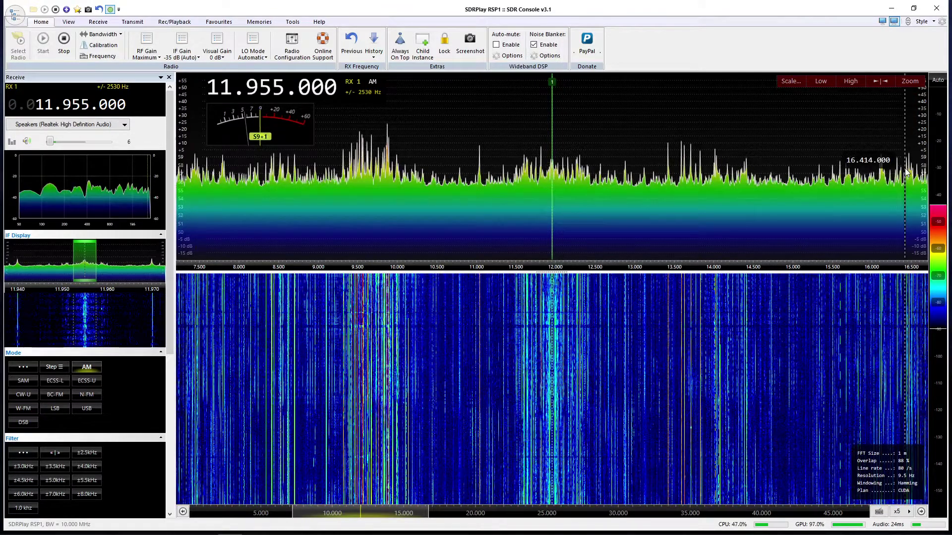
{"action": "scroll", "coordinate": [49, 104], "scroll_direction": "down", "scroll_amount": 4}
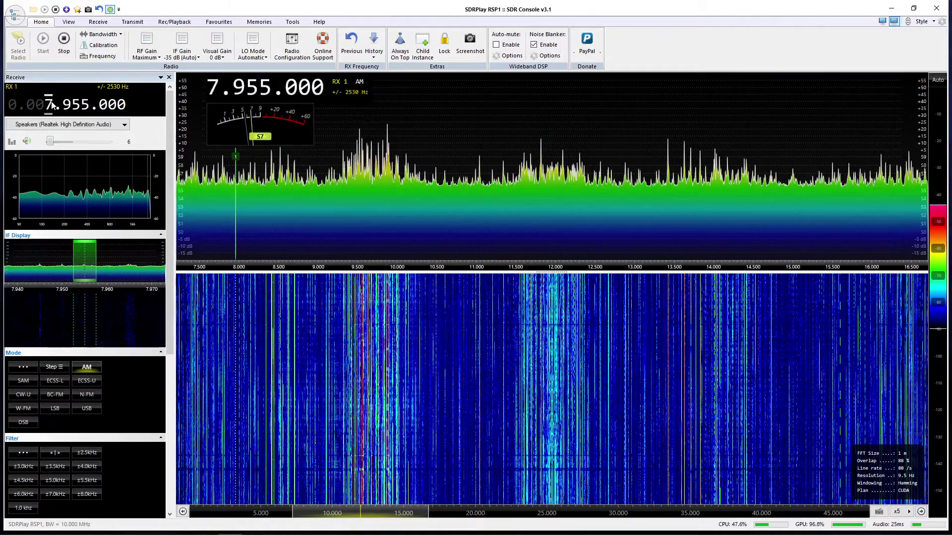
{"action": "scroll", "coordinate": [53, 105], "scroll_direction": "down", "scroll_amount": 1}
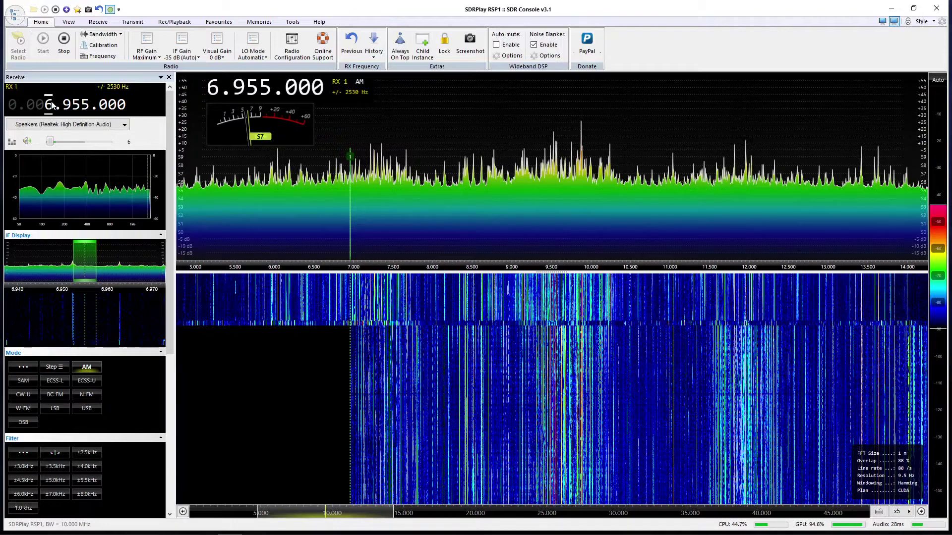
{"action": "scroll", "coordinate": [52, 105], "scroll_direction": "down", "scroll_amount": 1}
{"action": "mouse_move", "coordinate": [879, 79]}
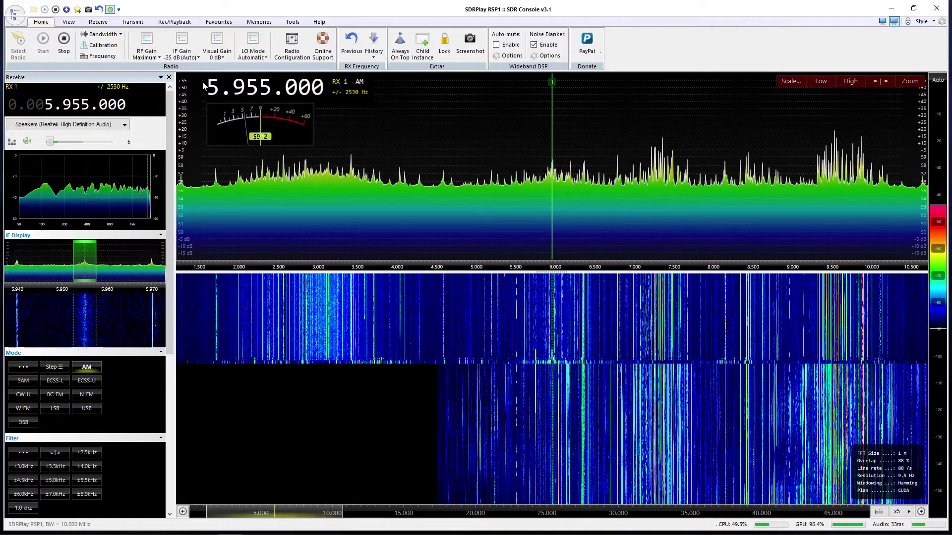
{"action": "scroll", "coordinate": [48, 105], "scroll_direction": "down", "scroll_amount": 1}
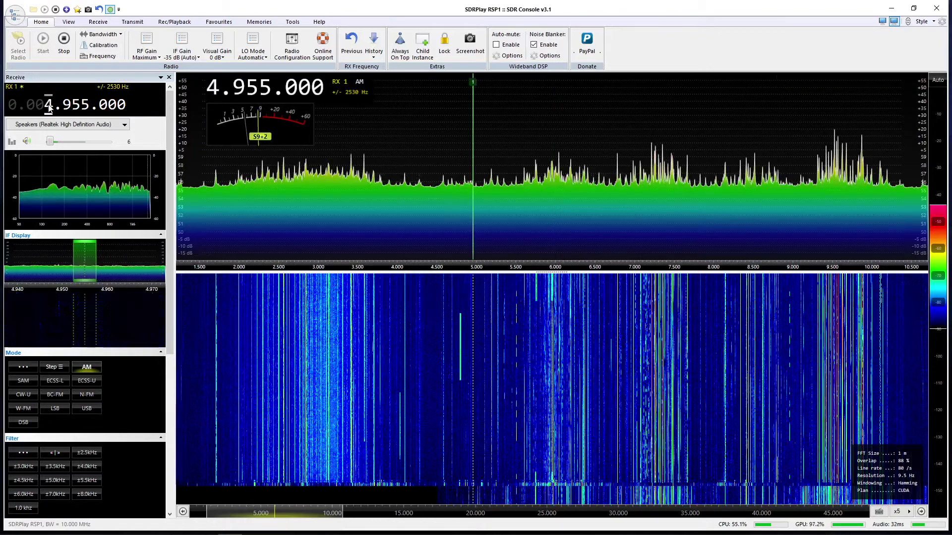
{"action": "scroll", "coordinate": [48, 107], "scroll_direction": "down", "scroll_amount": 1}
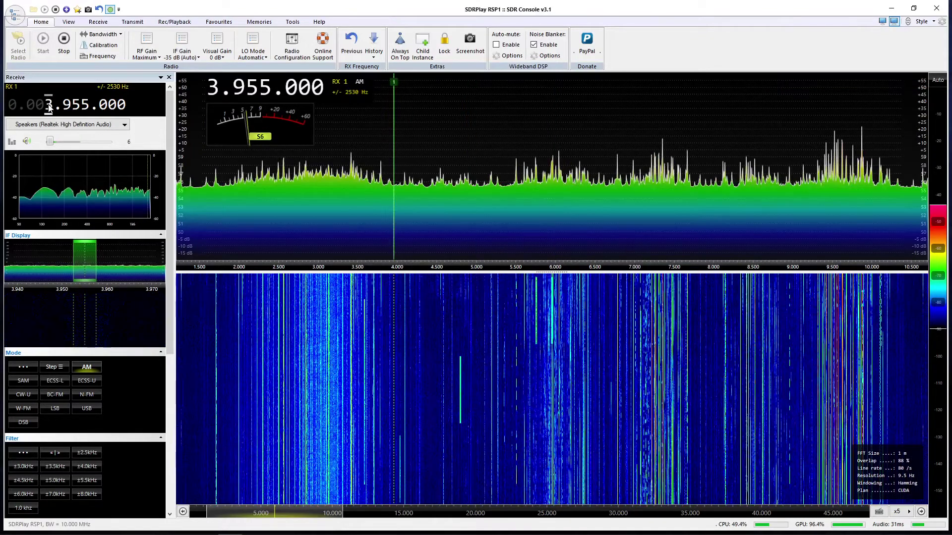
{"action": "scroll", "coordinate": [49, 105], "scroll_direction": "up", "scroll_amount": 1}
{"action": "scroll", "coordinate": [67, 106], "scroll_direction": "down", "scroll_amount": 1}
{"action": "scroll", "coordinate": [67, 105], "scroll_direction": "down", "scroll_amount": 1}
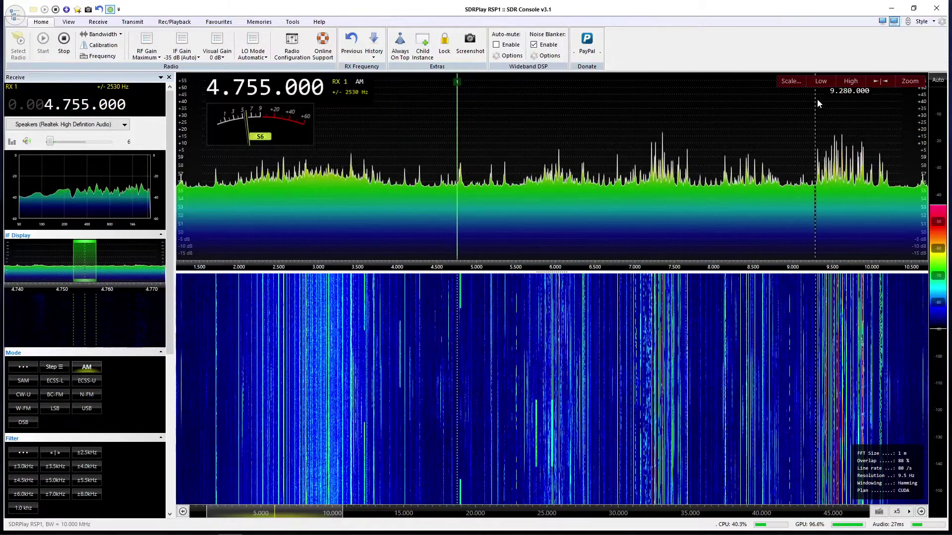
{"action": "left_click", "coordinate": [879, 80]}
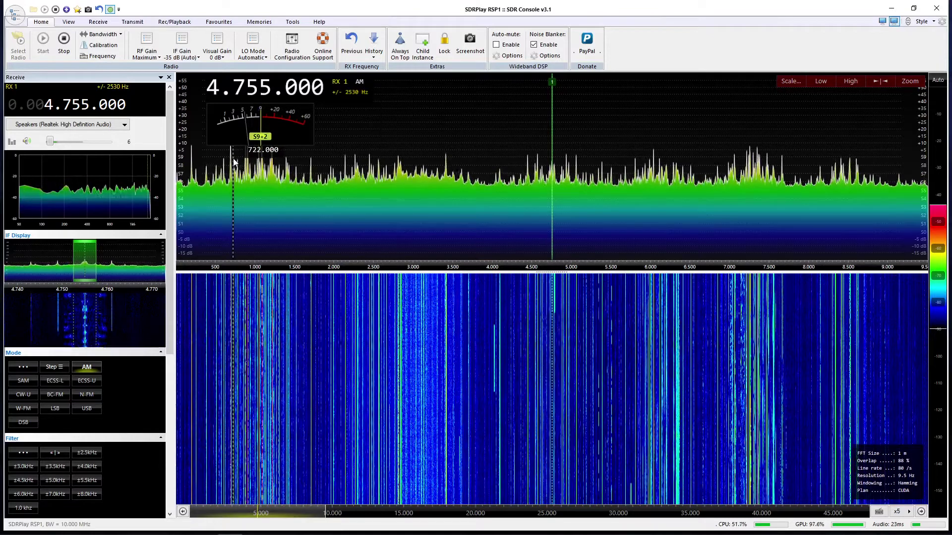
Jump to 703 kHz on the spectrum, then step the readout up to 907 kHz
{"action": "left_click", "coordinate": [231, 161]}
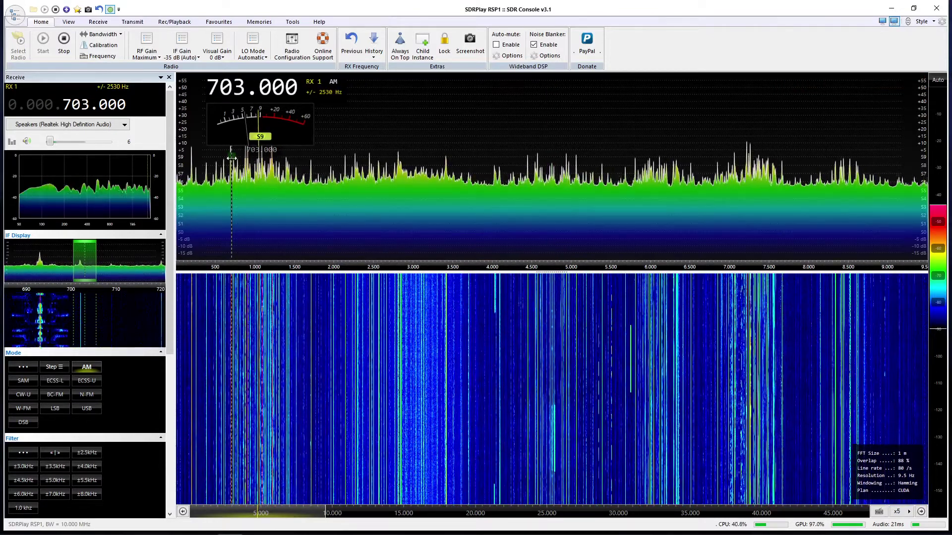
{"action": "scroll", "coordinate": [68, 105], "scroll_direction": "up", "scroll_amount": 1}
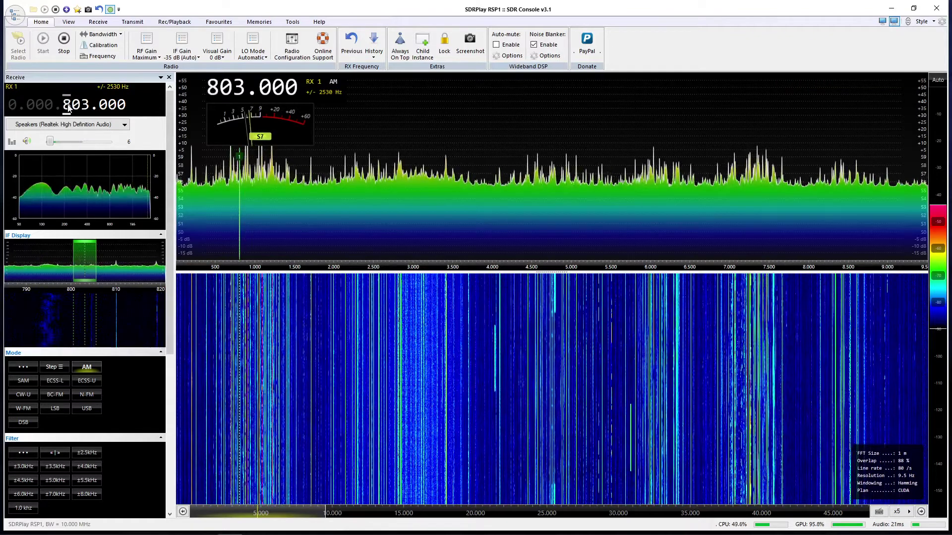
{"action": "scroll", "coordinate": [68, 105], "scroll_direction": "up", "scroll_amount": 1}
{"action": "scroll", "coordinate": [86, 105], "scroll_direction": "up", "scroll_amount": 4}
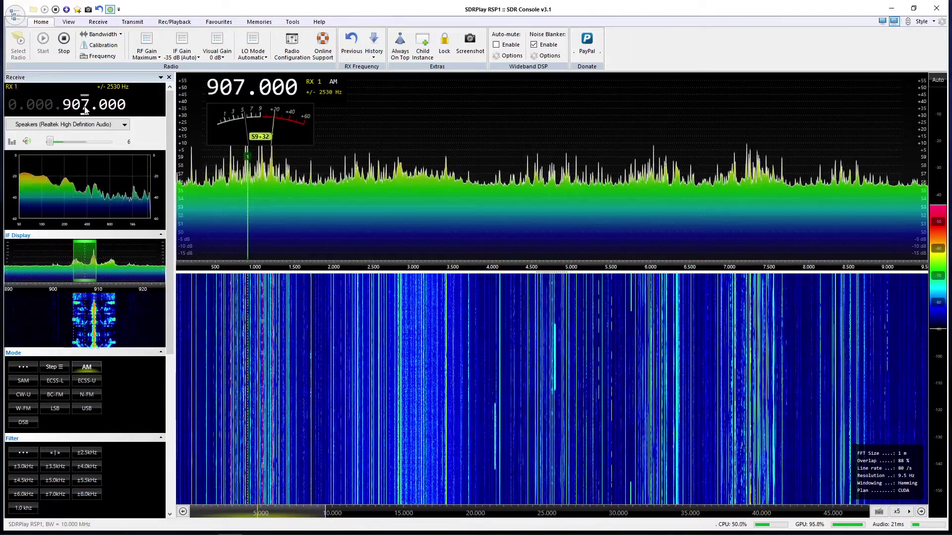